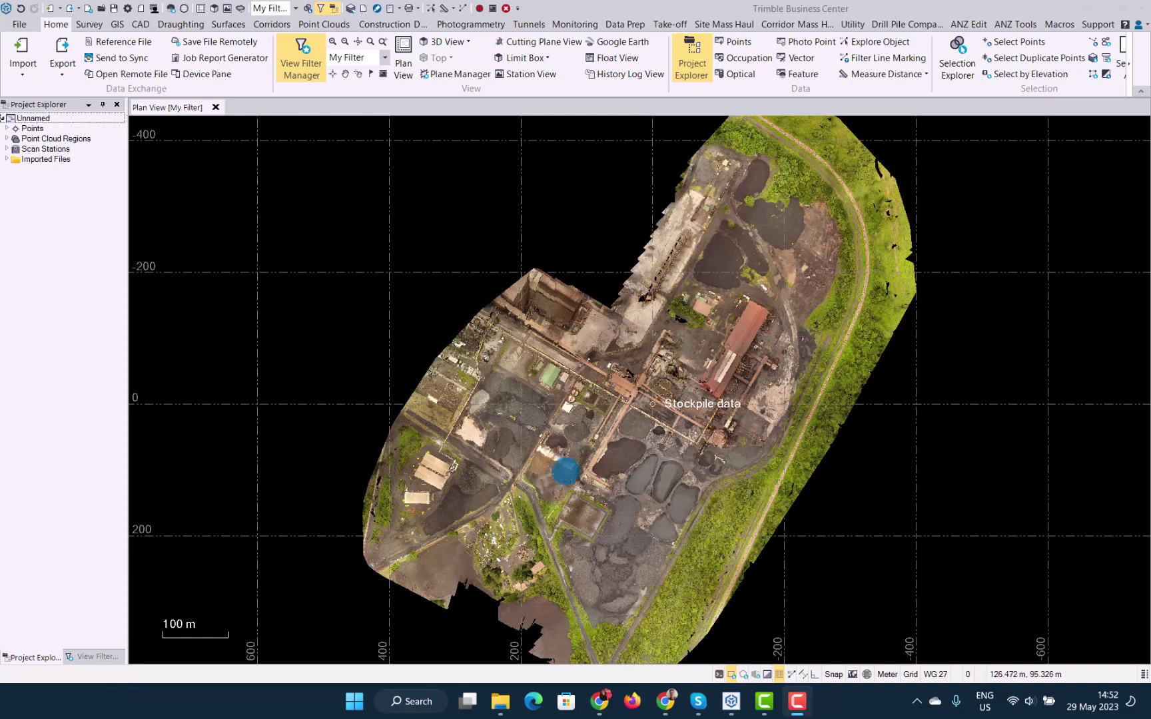
Step: Zoom the plan view in on the stockpile area until the 20 m scale bar shows
{"action": "scroll", "coordinate": [566, 472], "scroll_direction": "up", "scroll_amount": 4}
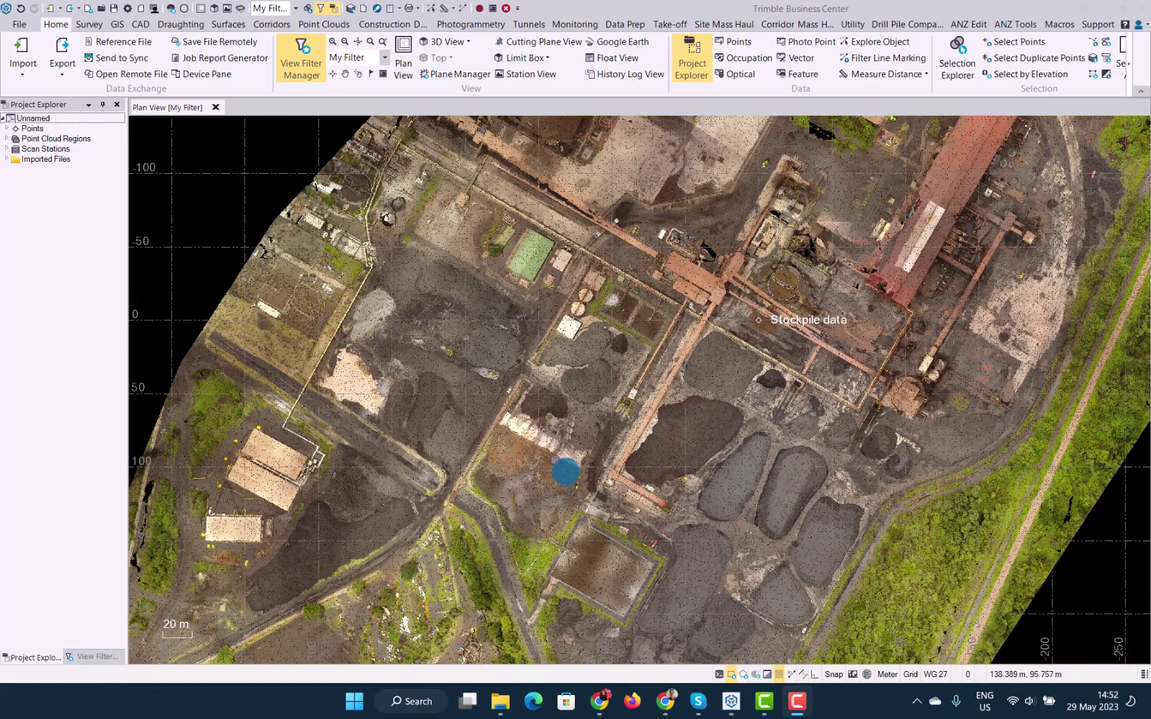
{"action": "scroll", "coordinate": [541, 419], "scroll_direction": "up", "scroll_amount": 1}
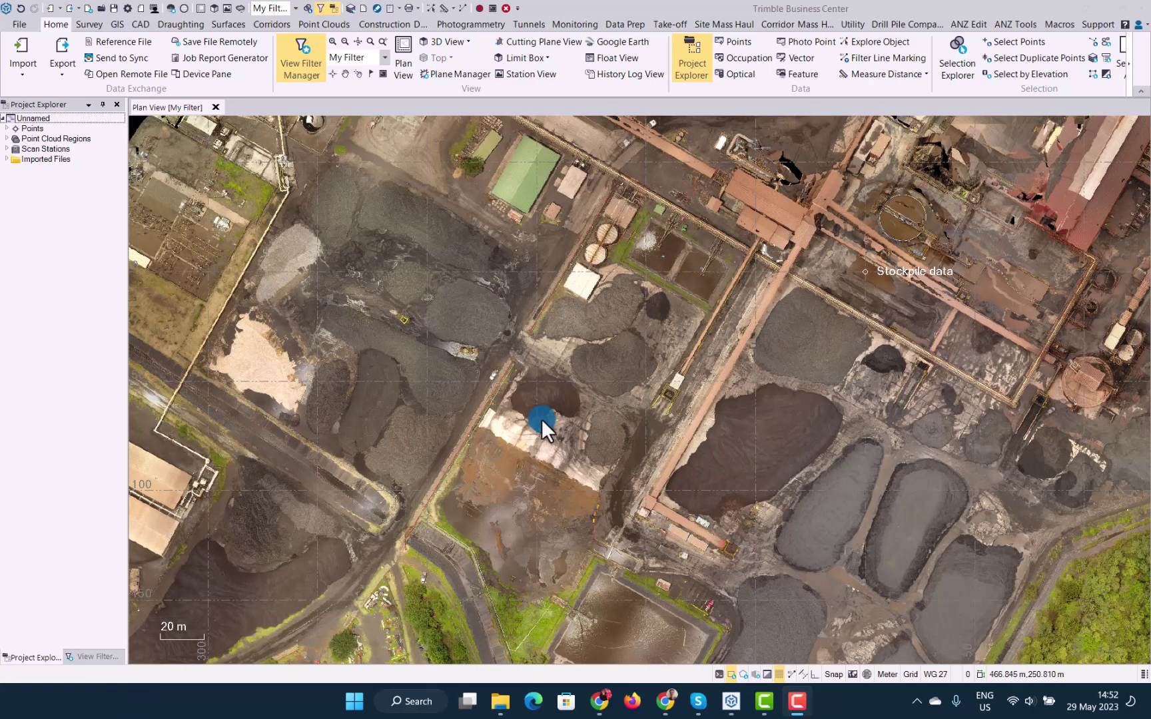
Step: Open a 3D view zoomed and centred on the stockpiles, with the Point Clouds tools showing
{"action": "left_click", "coordinate": [214, 8]}
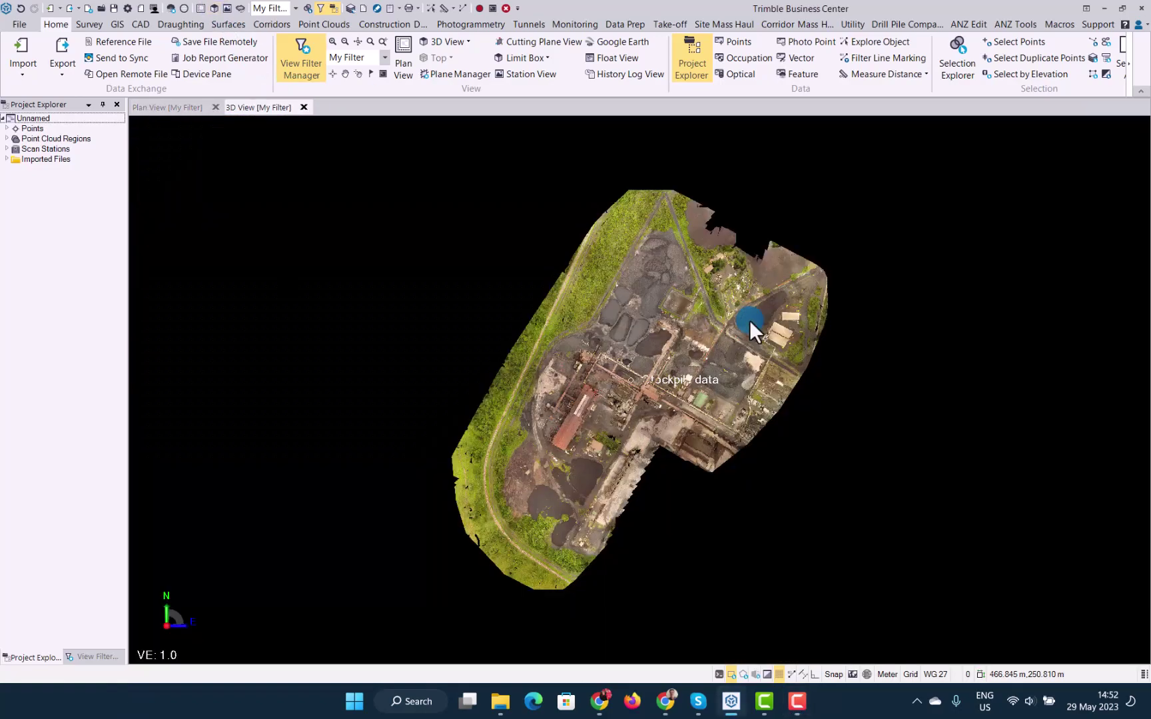
{"action": "scroll", "coordinate": [752, 325], "scroll_direction": "up", "scroll_amount": 5}
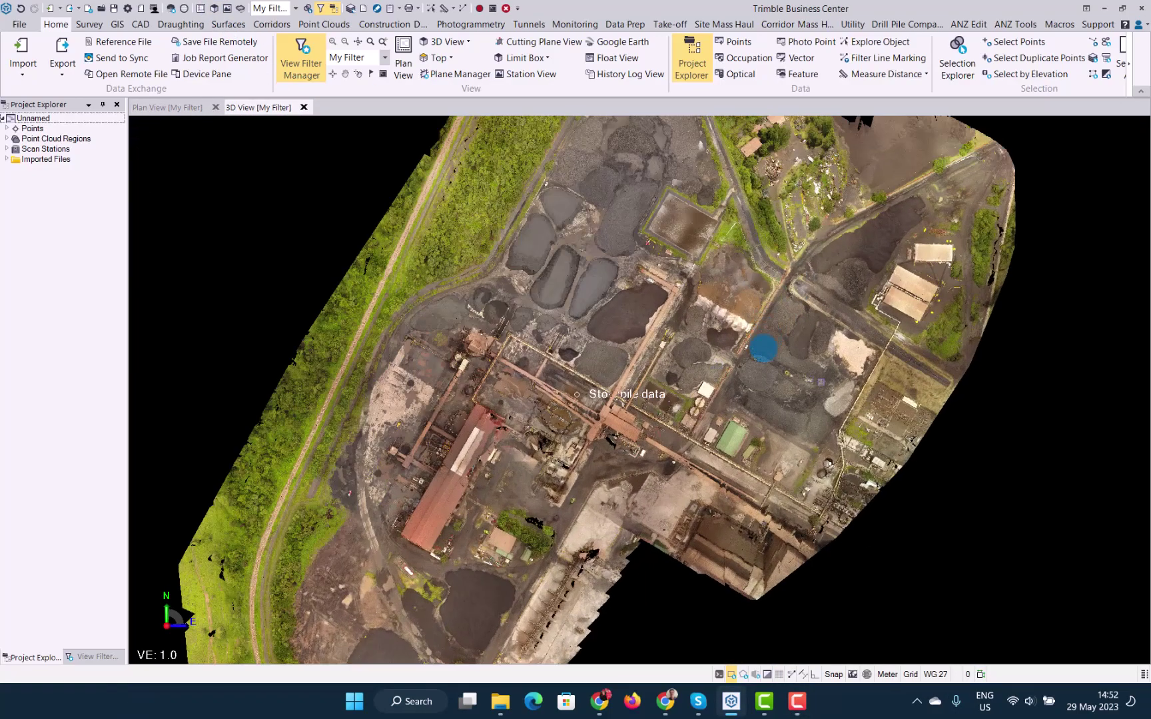
{"action": "scroll", "coordinate": [762, 346], "scroll_direction": "up", "scroll_amount": 5}
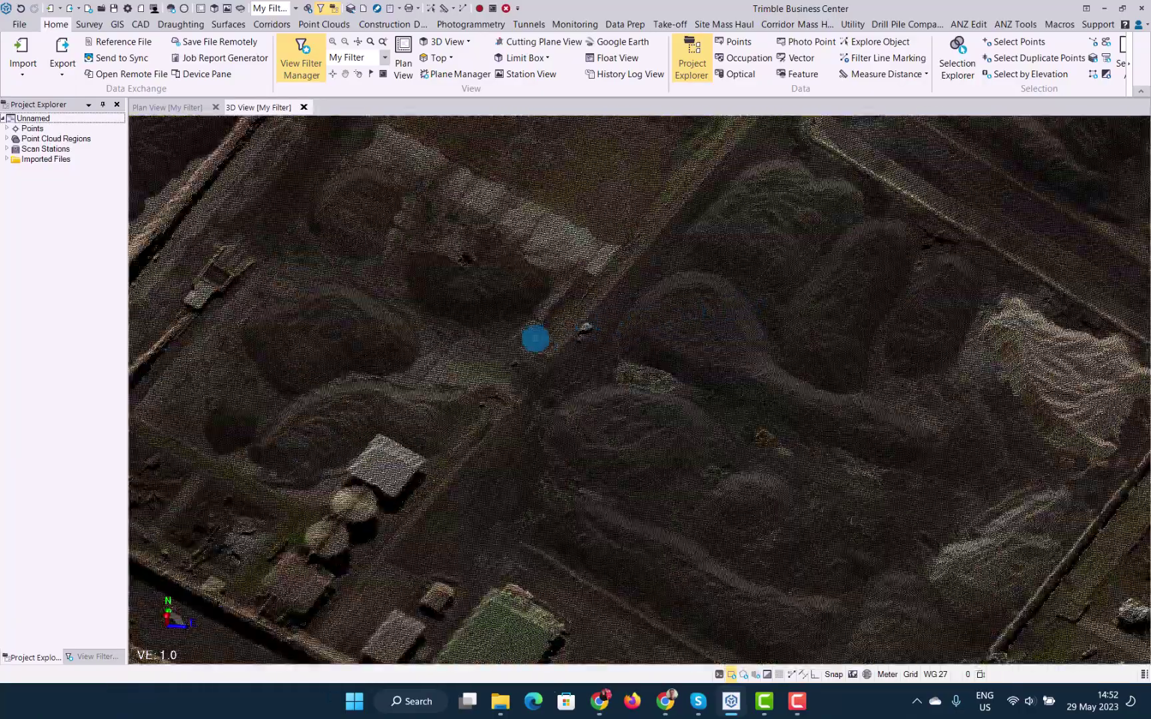
{"action": "middle_click_drag", "start_coordinate": [534, 336], "coordinate": [606, 336]}
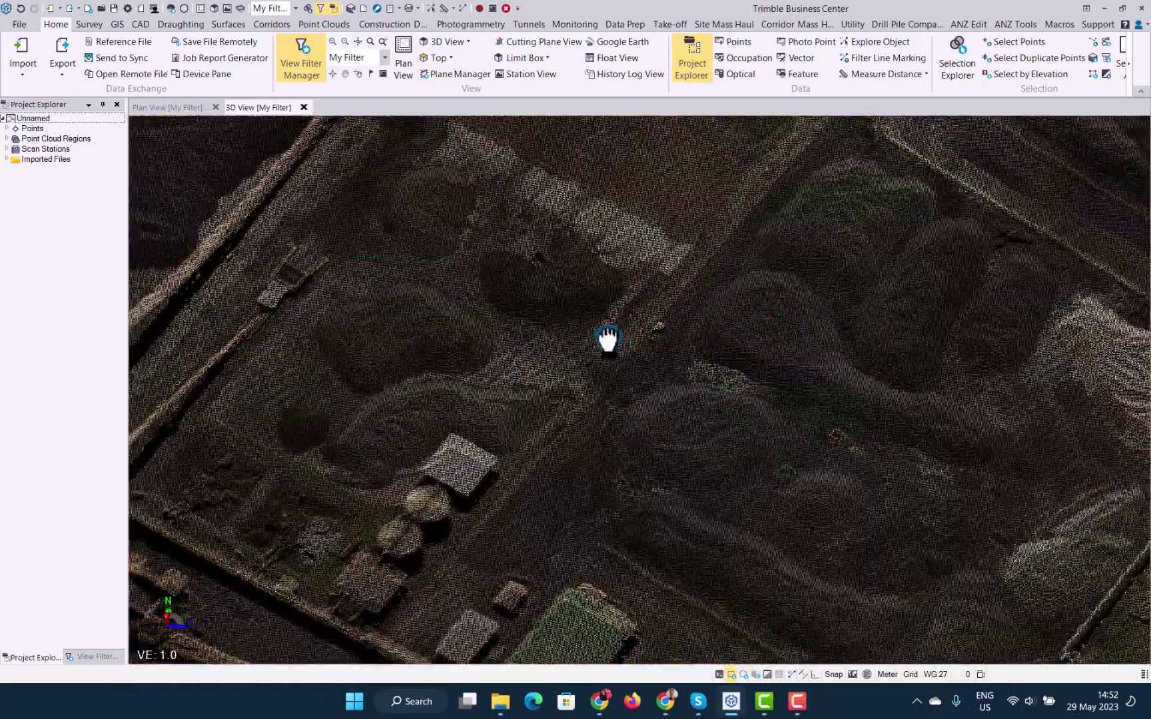
{"action": "left_click", "coordinate": [320, 24]}
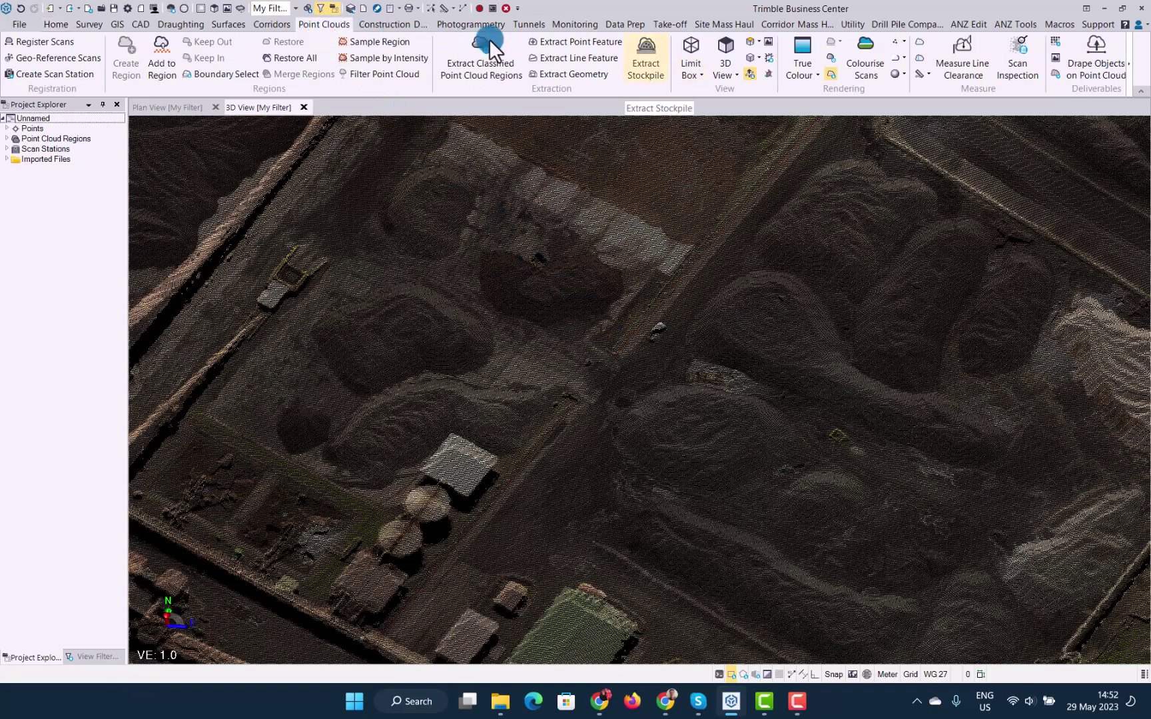
Step: Launch Extract Stockpile and pick a seed point on the central stockpile
{"action": "left_click", "coordinate": [648, 53]}
{"action": "left_click", "coordinate": [648, 53]}
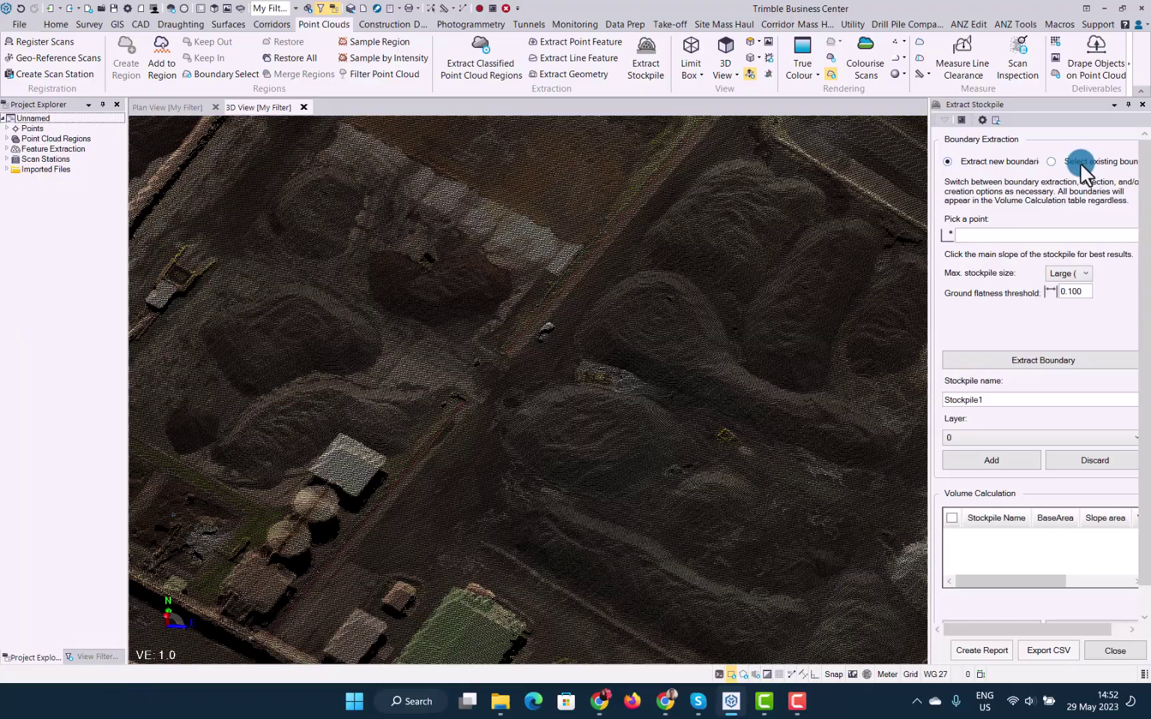
{"action": "middle_click_drag", "start_coordinate": [476, 318], "coordinate": [613, 365]}
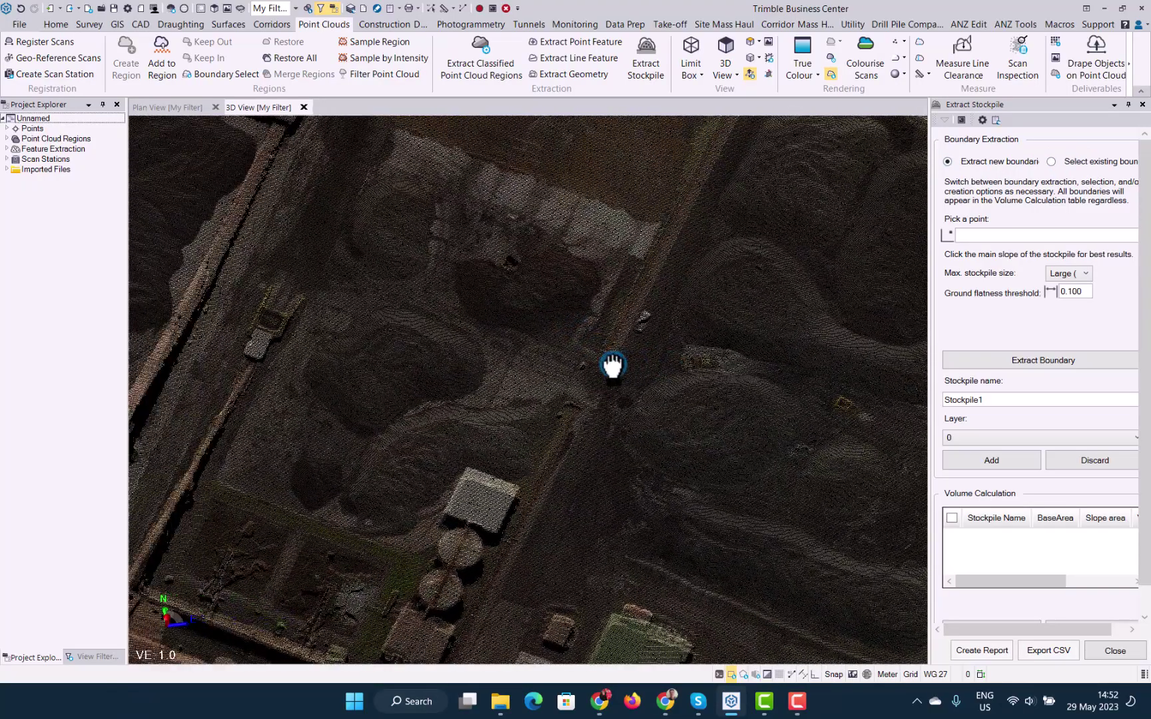
{"action": "left_click", "coordinate": [969, 234]}
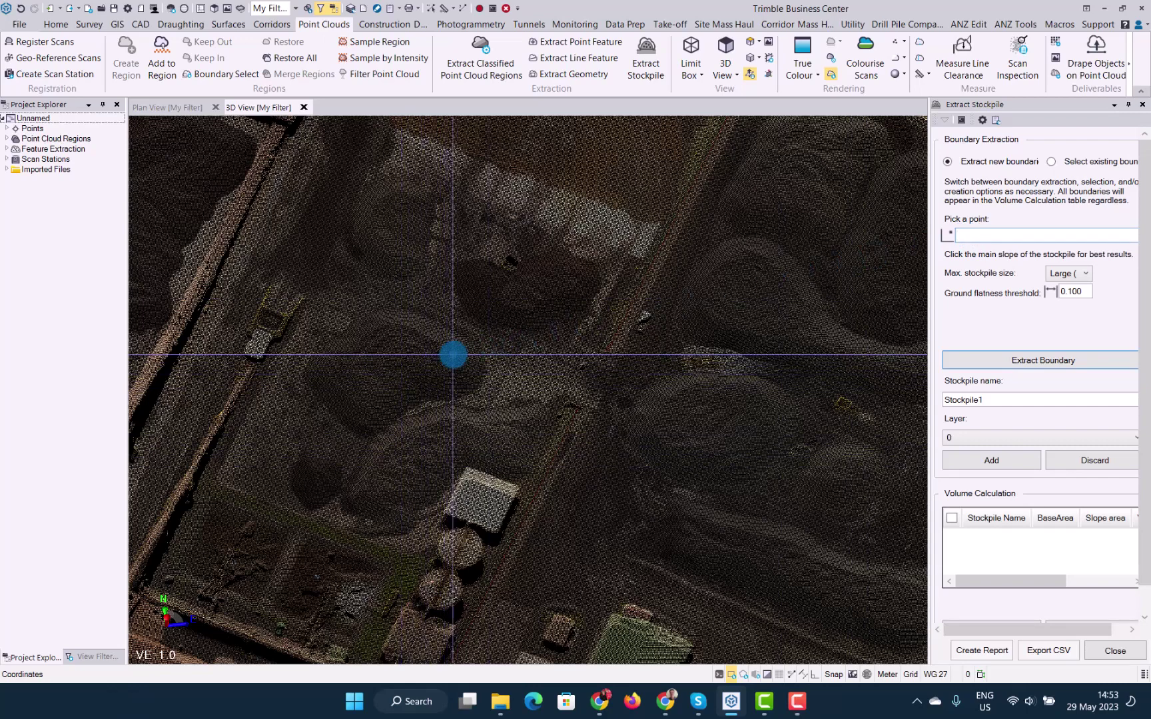
{"action": "left_click", "coordinate": [453, 355]}
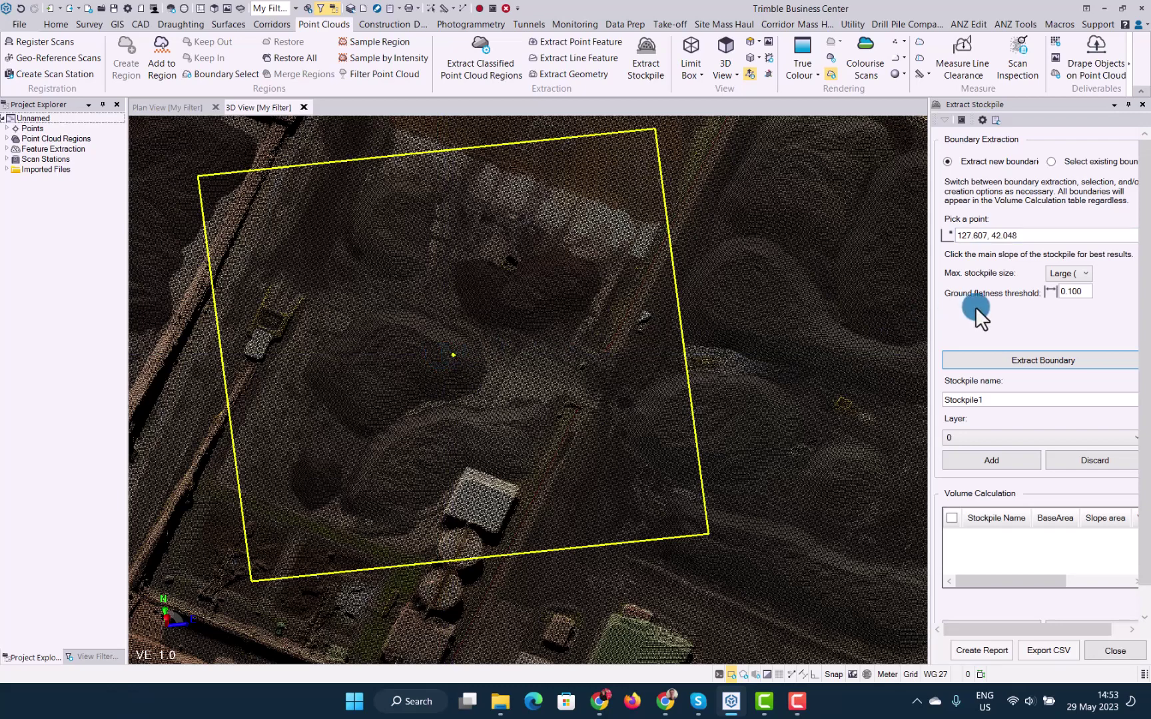
Step: Set Max. stockpile size to Very Large (<200 m) and reframe the search box
{"action": "left_click", "coordinate": [1084, 273]}
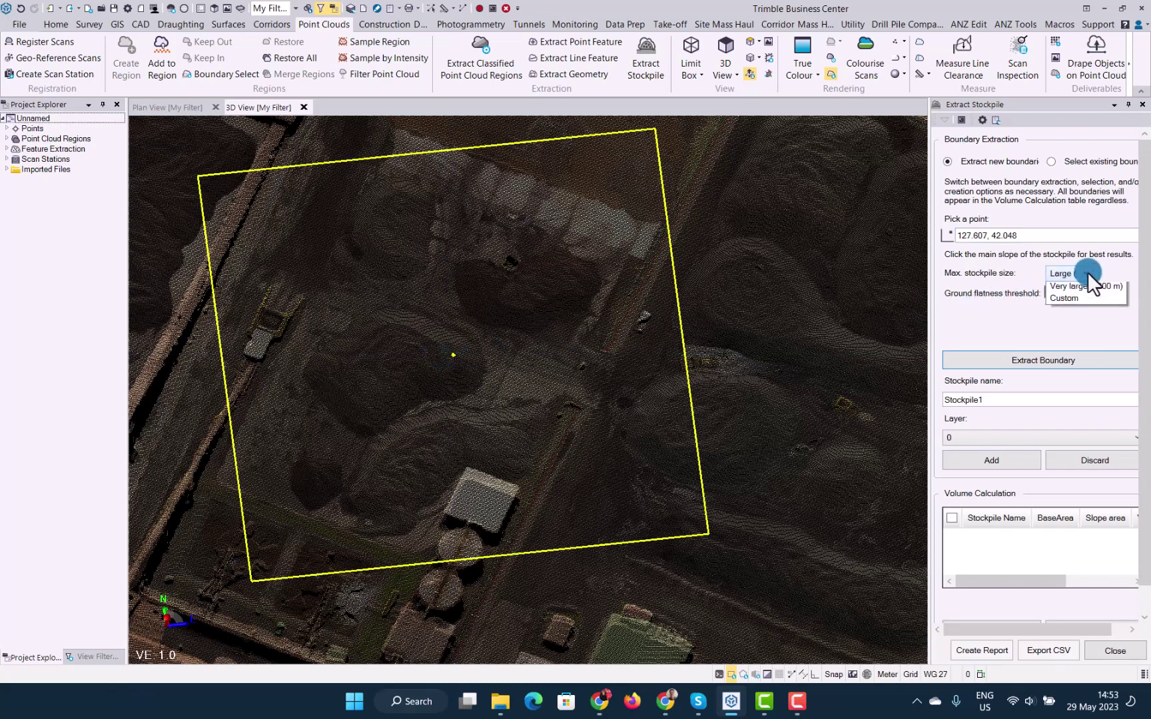
{"action": "left_click", "coordinate": [1069, 324]}
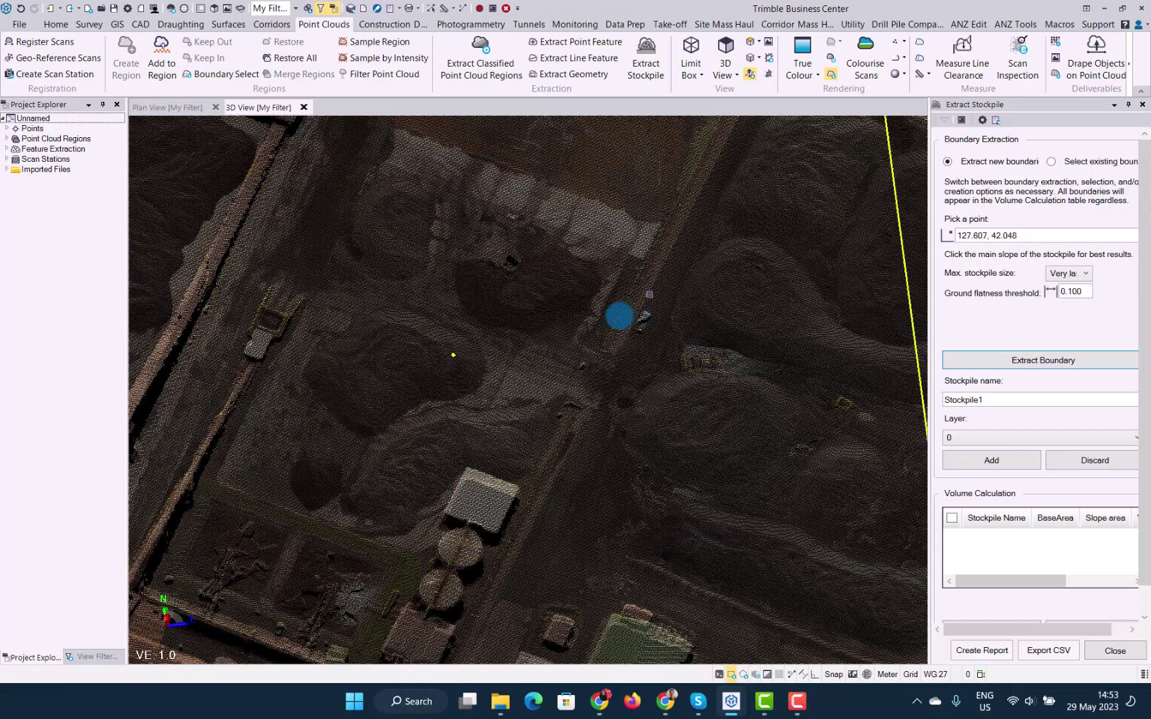
{"action": "scroll", "coordinate": [620, 316], "scroll_direction": "up", "scroll_amount": 3}
{"action": "scroll", "coordinate": [619, 316], "scroll_direction": "down", "scroll_amount": 1}
{"action": "middle_click_drag", "start_coordinate": [617, 313], "coordinate": [611, 390]}
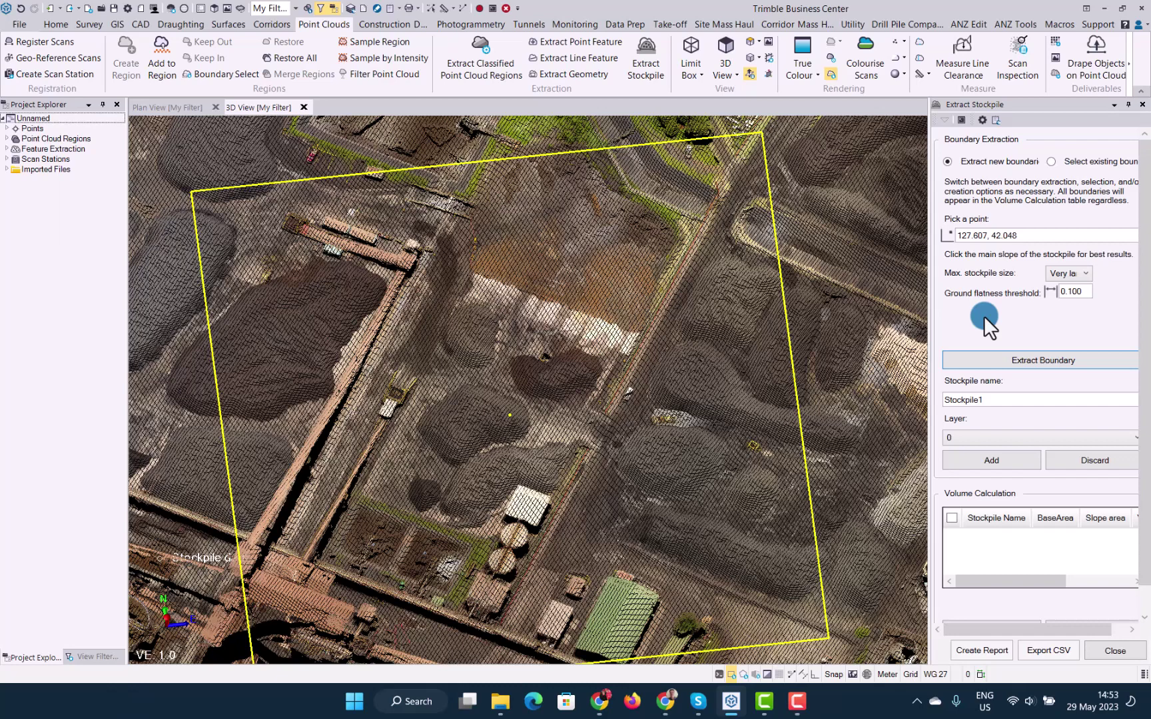
Step: Change the ground flatness threshold from 0.100 to 0.05 and run Extract Boundary on the central pile
{"action": "left_click", "coordinate": [1084, 291]}
{"action": "left_click_drag", "start_coordinate": [1083, 291], "coordinate": [1026, 291]}
{"action": "type", "text": "0.05"}
{"action": "key", "text": "Return"}
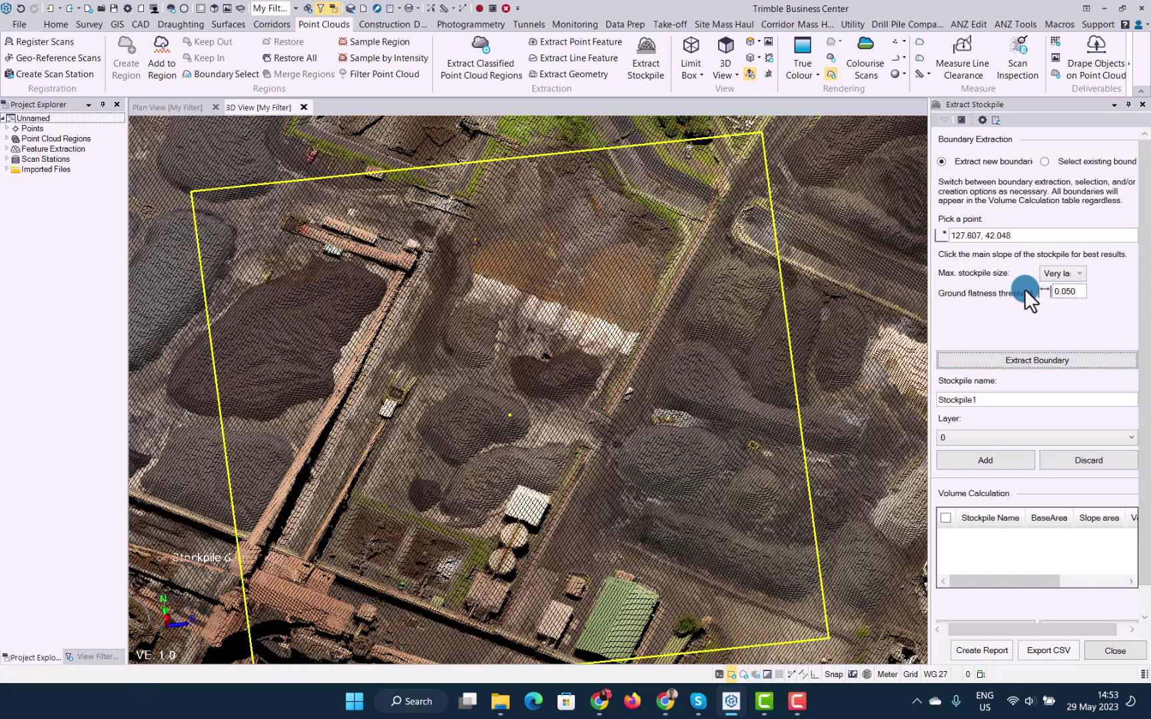
{"action": "left_click", "coordinate": [1025, 360]}
{"action": "left_click", "coordinate": [1024, 359]}
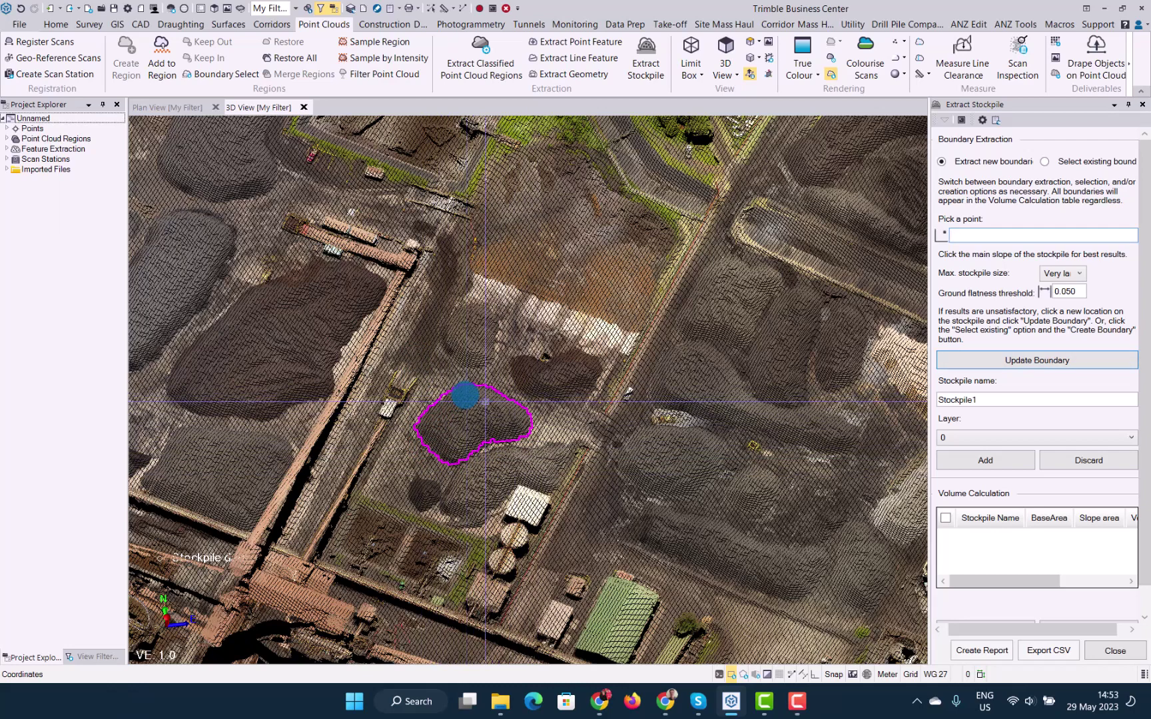
Step: Create a new layer named Stockpiles, colour it green, and assign it to Stockpile1
{"action": "left_click", "coordinate": [981, 400]}
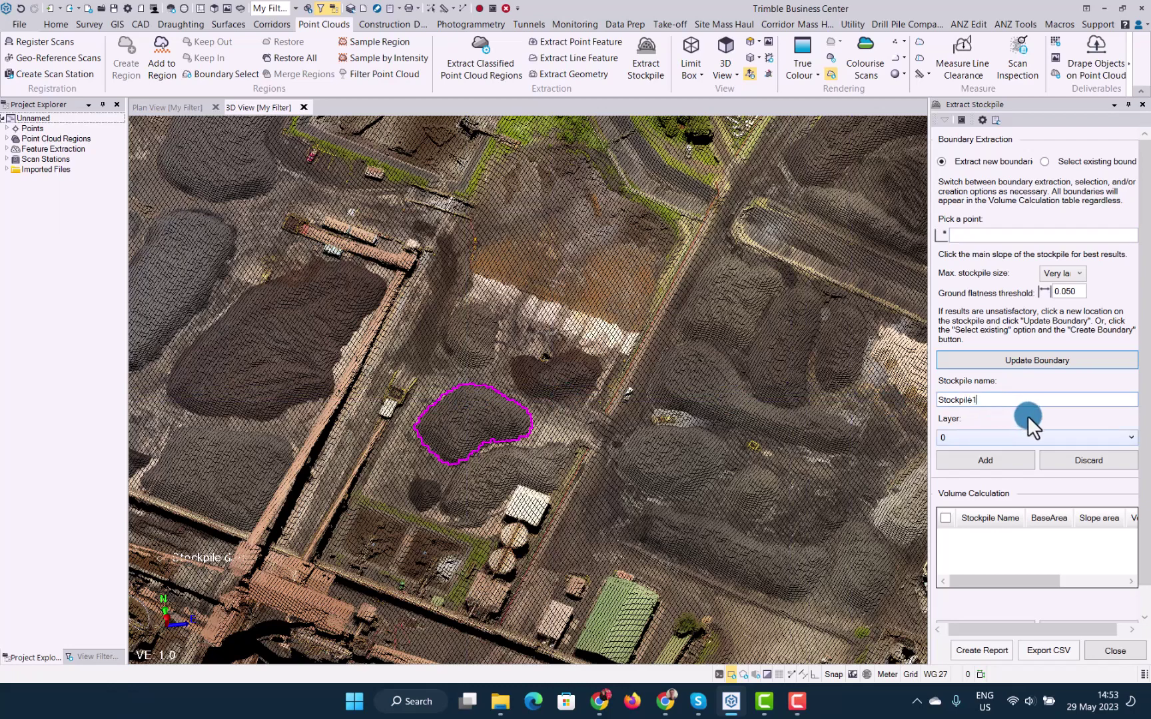
{"action": "left_click", "coordinate": [1130, 437]}
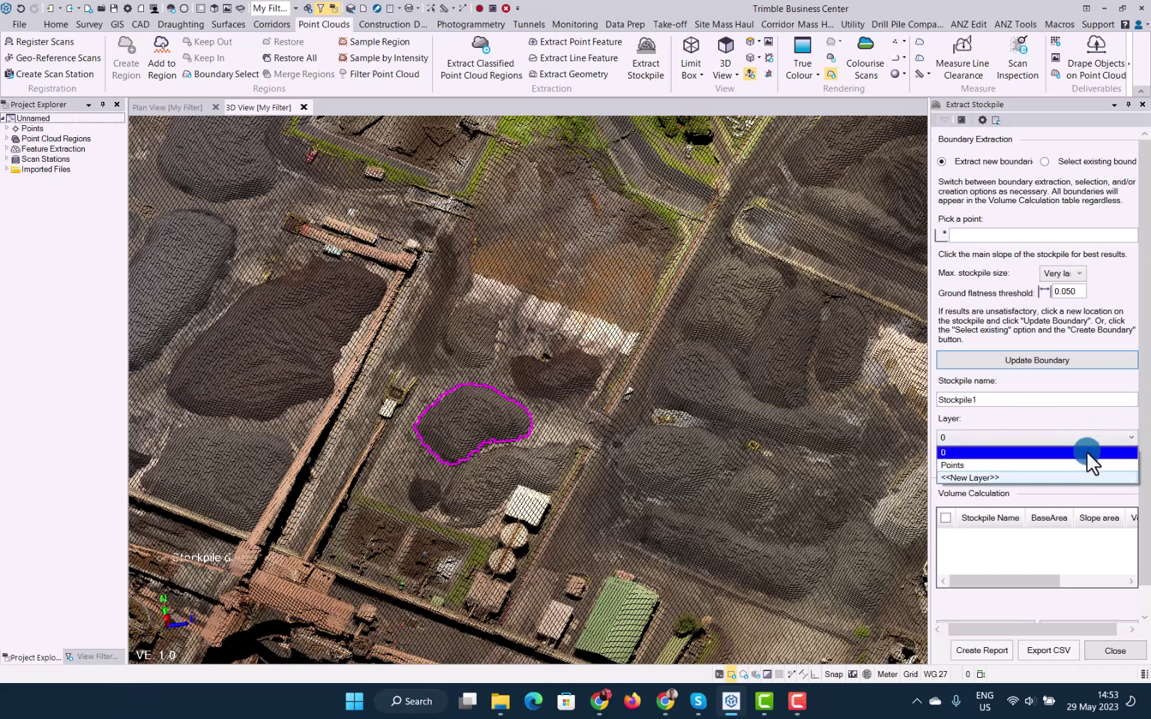
{"action": "left_click", "coordinate": [966, 477]}
{"action": "left_click", "coordinate": [531, 400]}
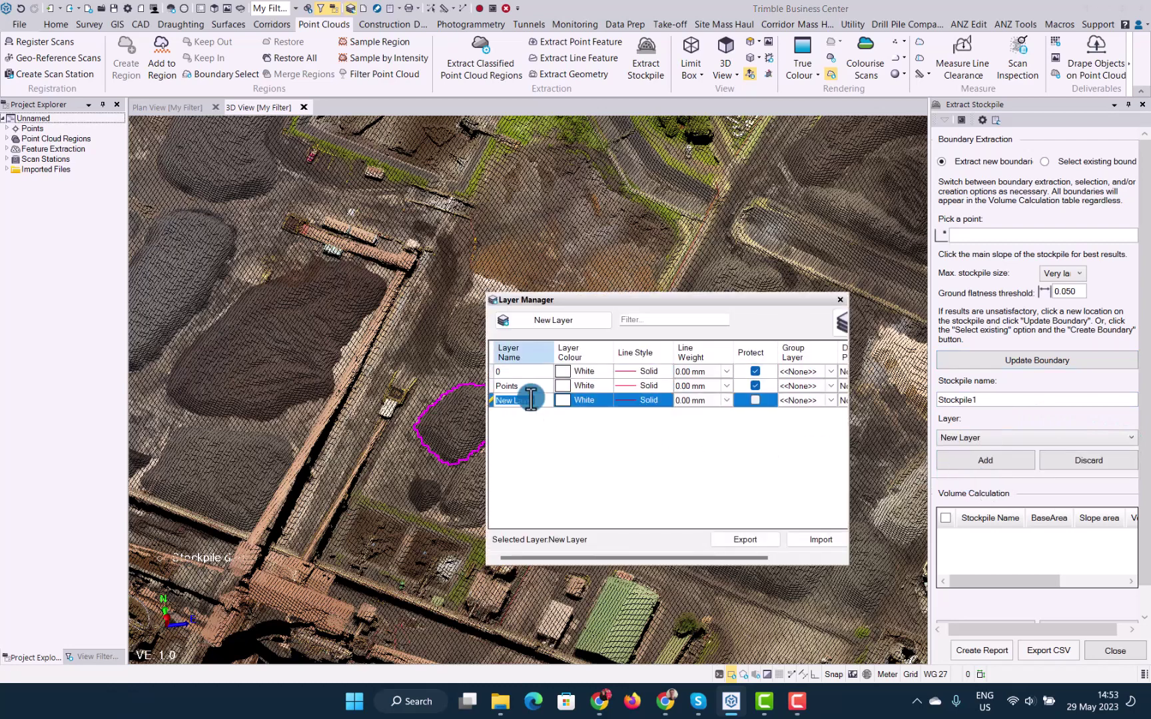
{"action": "type", "text": "Stockpiles"}
{"action": "left_click", "coordinate": [558, 403]}
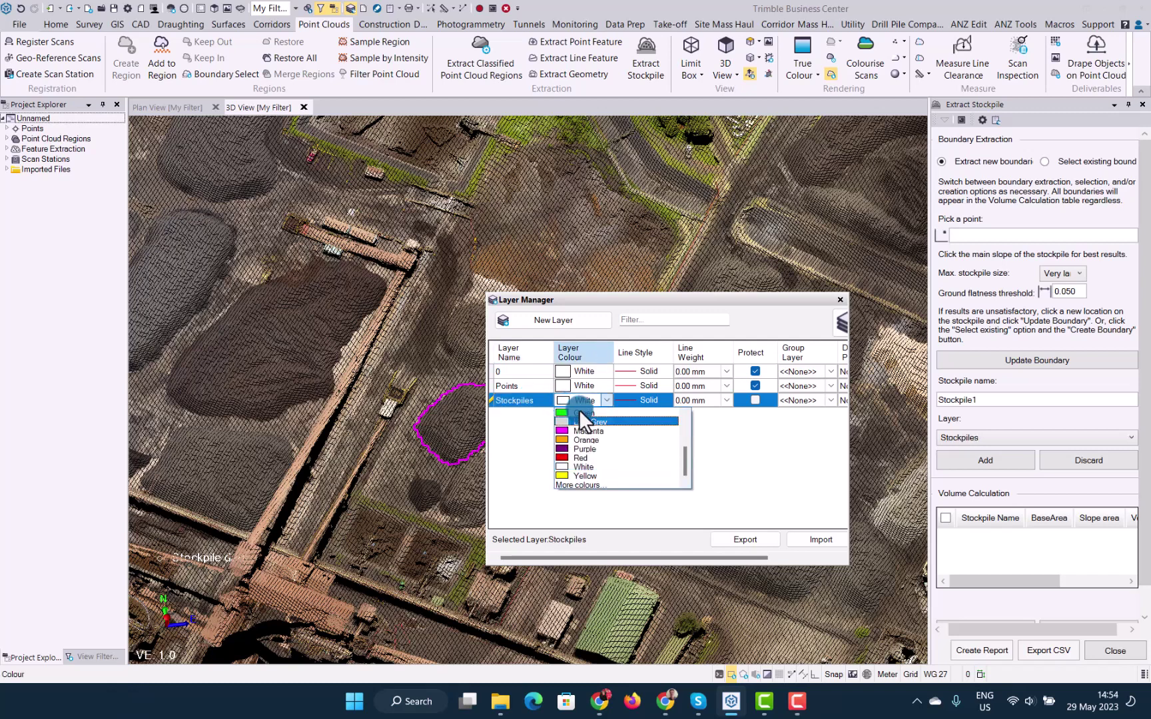
{"action": "left_click", "coordinate": [589, 412]}
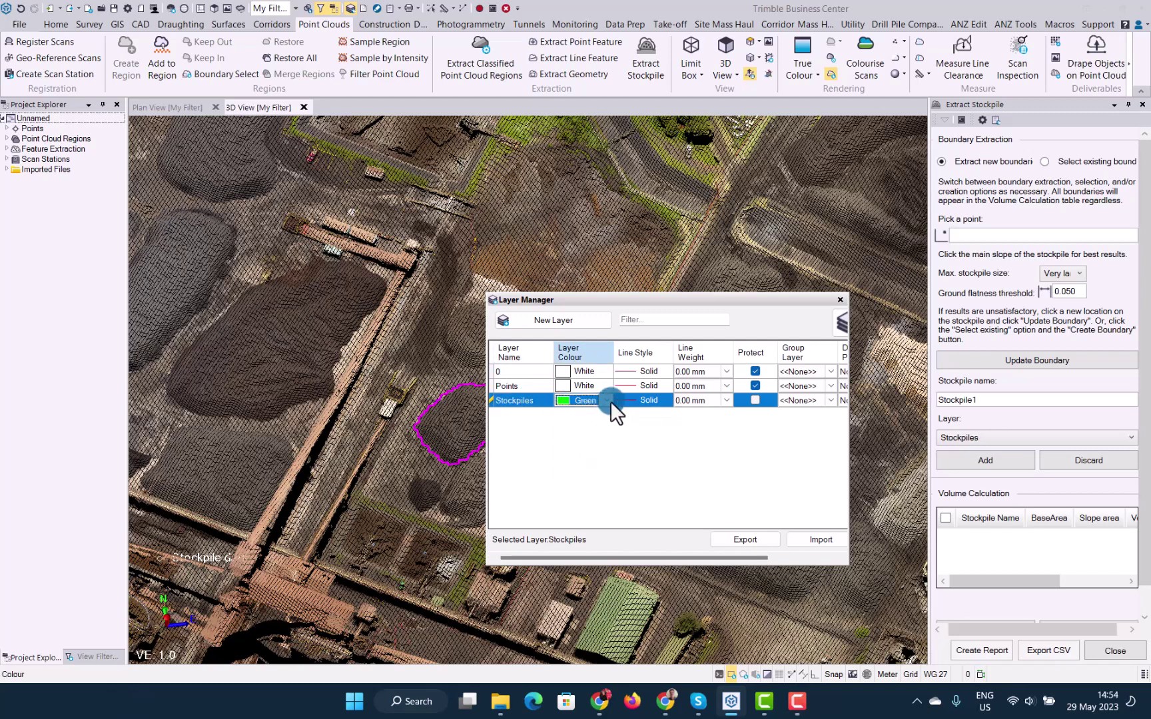
{"action": "left_click", "coordinate": [840, 300]}
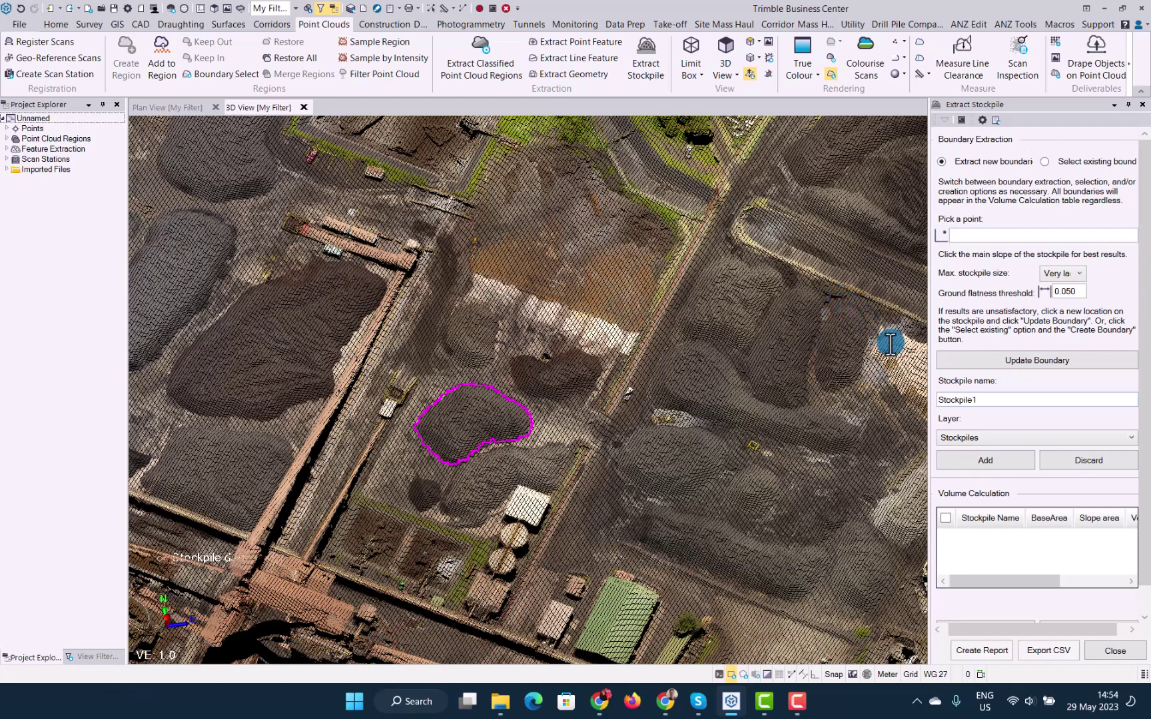
Step: Add Stockpile1 to the Volume Calculation table and start picking a point for Stockpile2
{"action": "left_click", "coordinate": [985, 459]}
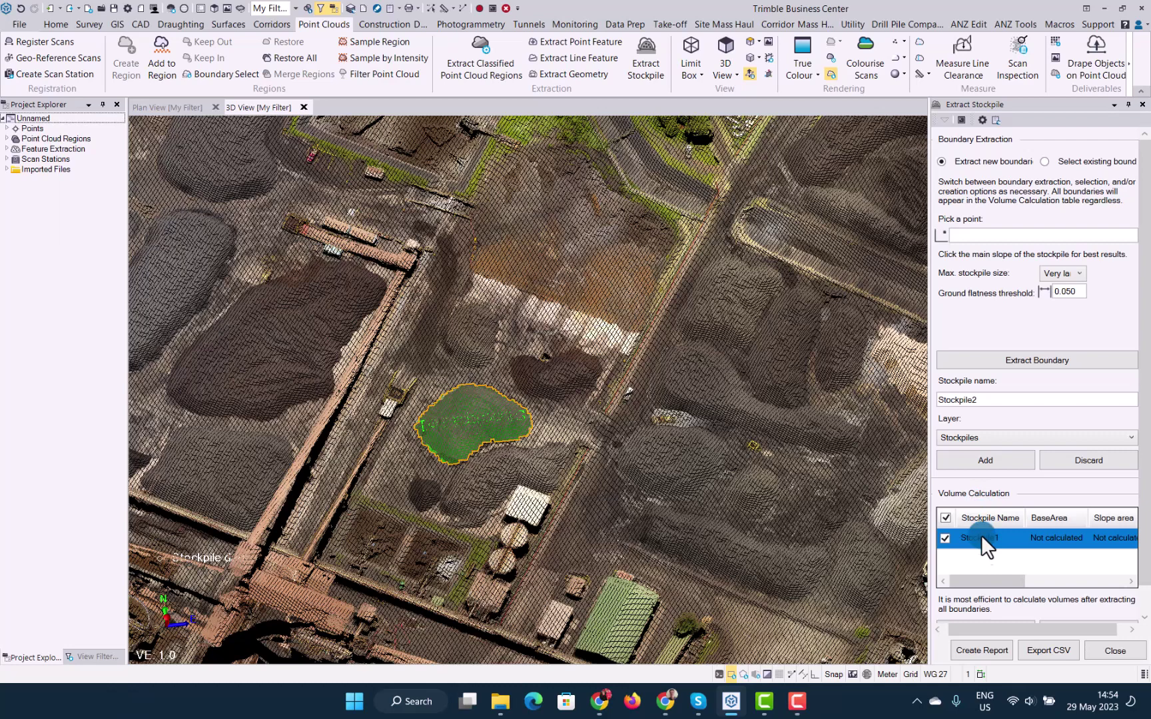
{"action": "mouse_move", "coordinate": [986, 577]}
{"action": "left_mouse_down"}
{"action": "mouse_move", "coordinate": [1009, 577]}
{"action": "mouse_move", "coordinate": [967, 578]}
{"action": "left_mouse_up"}
{"action": "left_click_drag", "start_coordinate": [1141, 426], "coordinate": [1121, 391]}
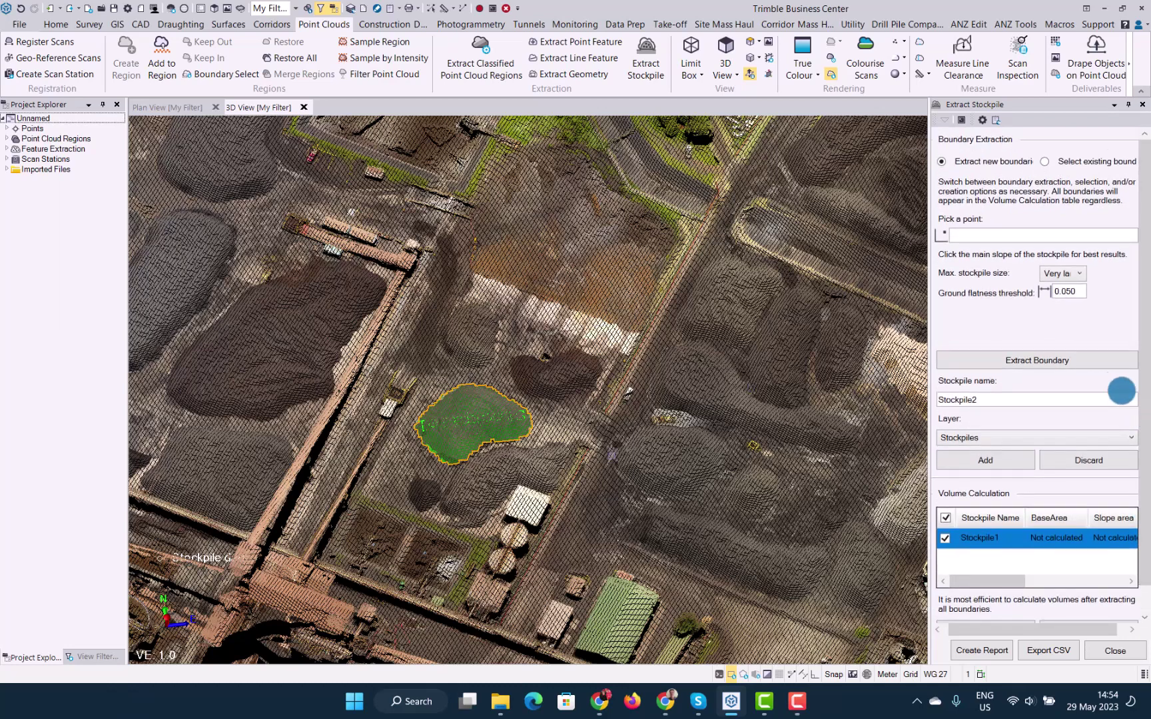
{"action": "left_click", "coordinate": [959, 233]}
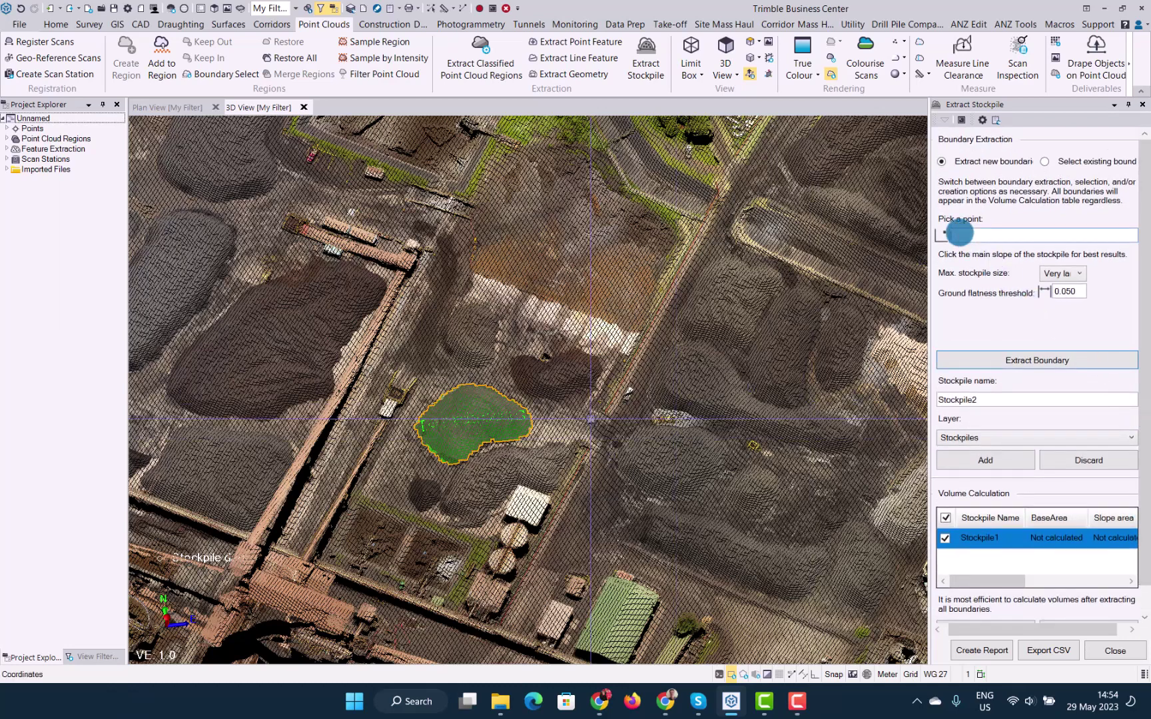
Step: Pick the second pile, extract its boundary, and add it as Stockpile2
{"action": "left_click", "coordinate": [785, 347]}
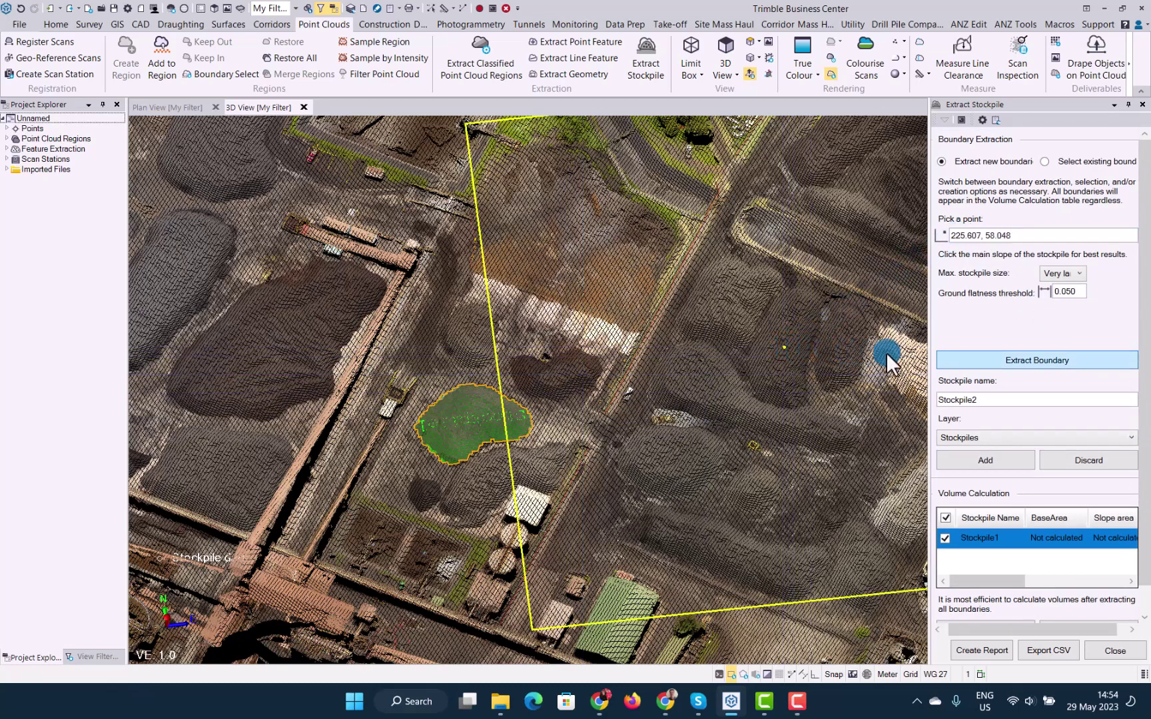
{"action": "left_click", "coordinate": [1013, 359]}
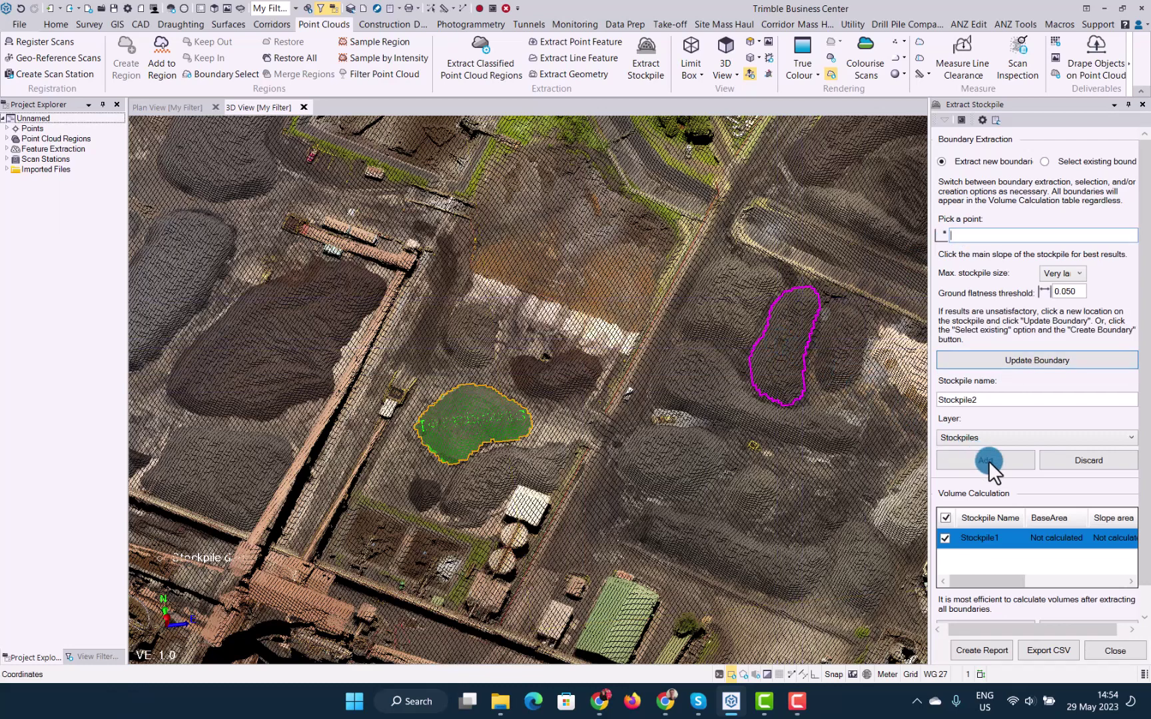
{"action": "left_click", "coordinate": [954, 403]}
{"action": "left_click", "coordinate": [982, 406]}
{"action": "left_click", "coordinate": [990, 461]}
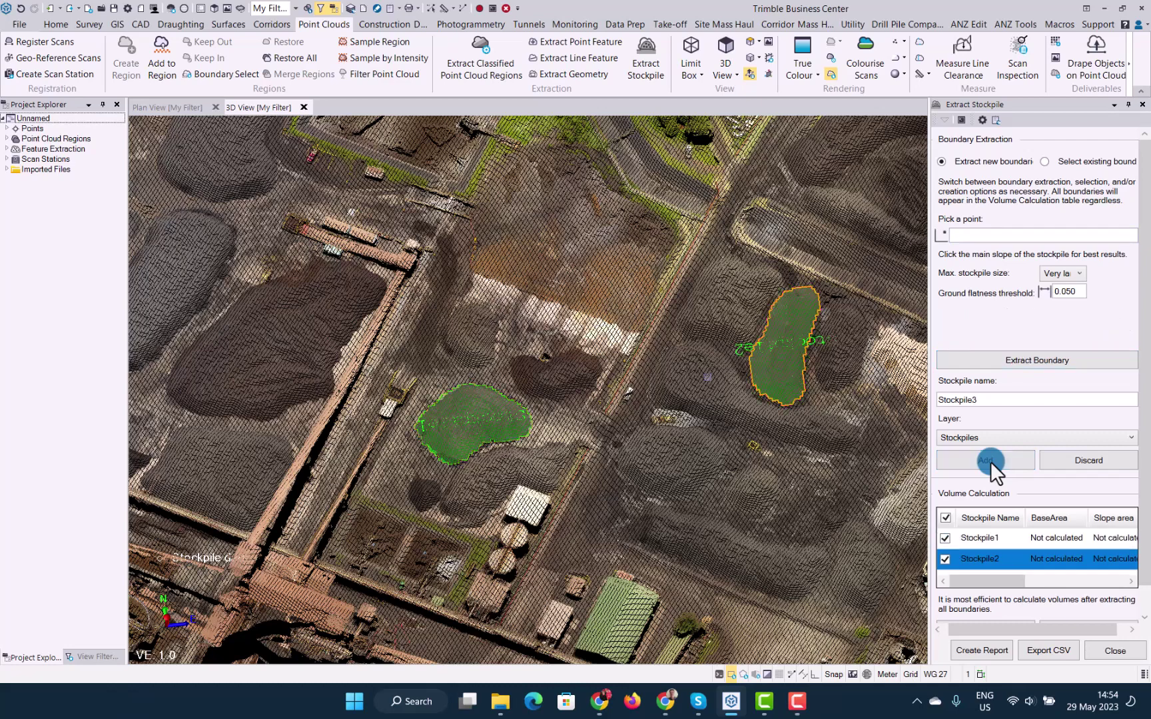
Step: Pick a point on the centre pile's slope, extract its boundary, and add it as Stockpile3
{"action": "left_click", "coordinate": [966, 235]}
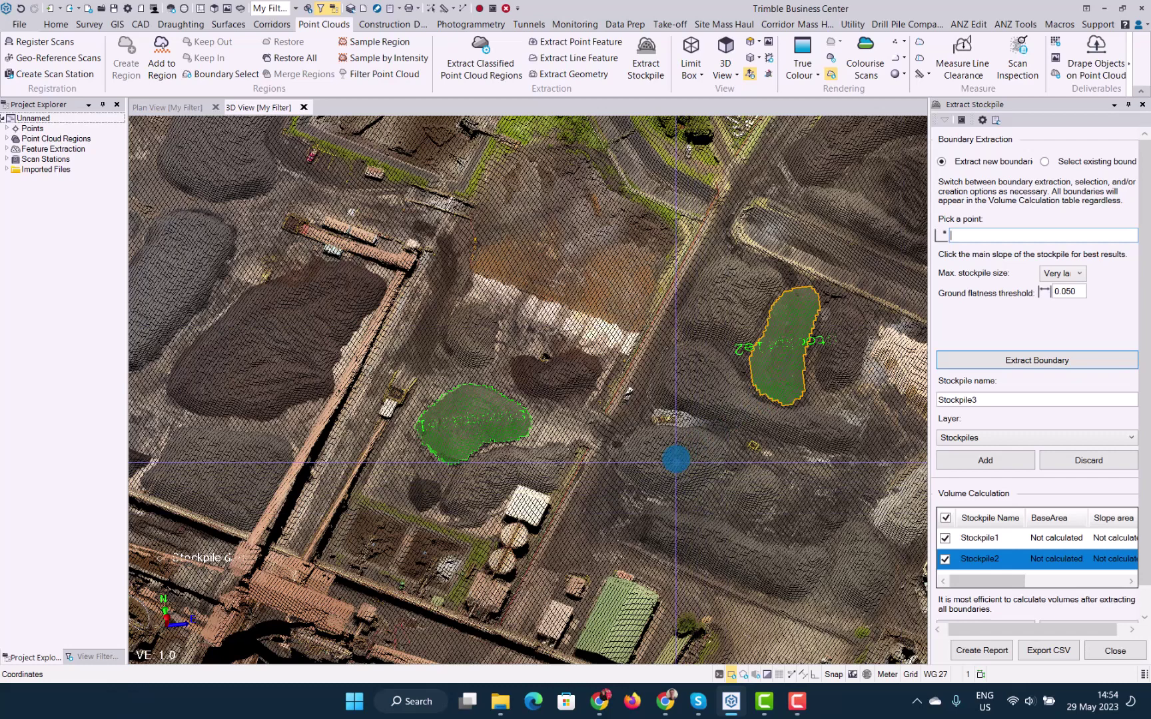
{"action": "left_click", "coordinate": [676, 459]}
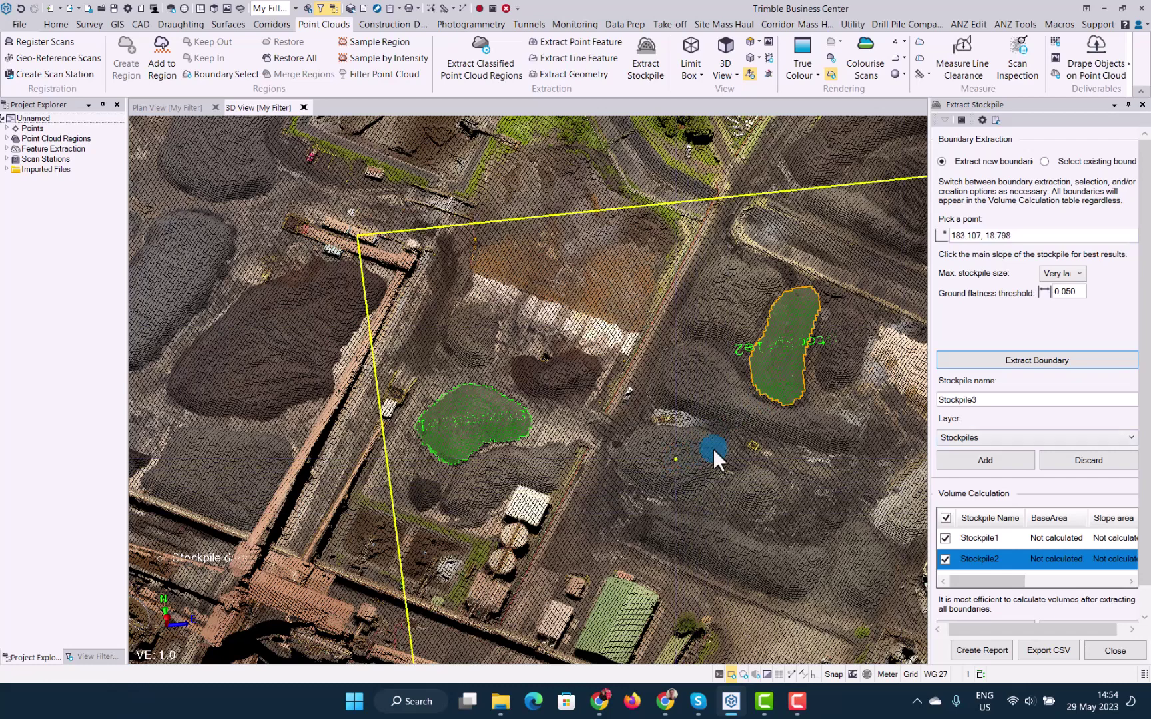
{"action": "left_click", "coordinate": [1030, 360]}
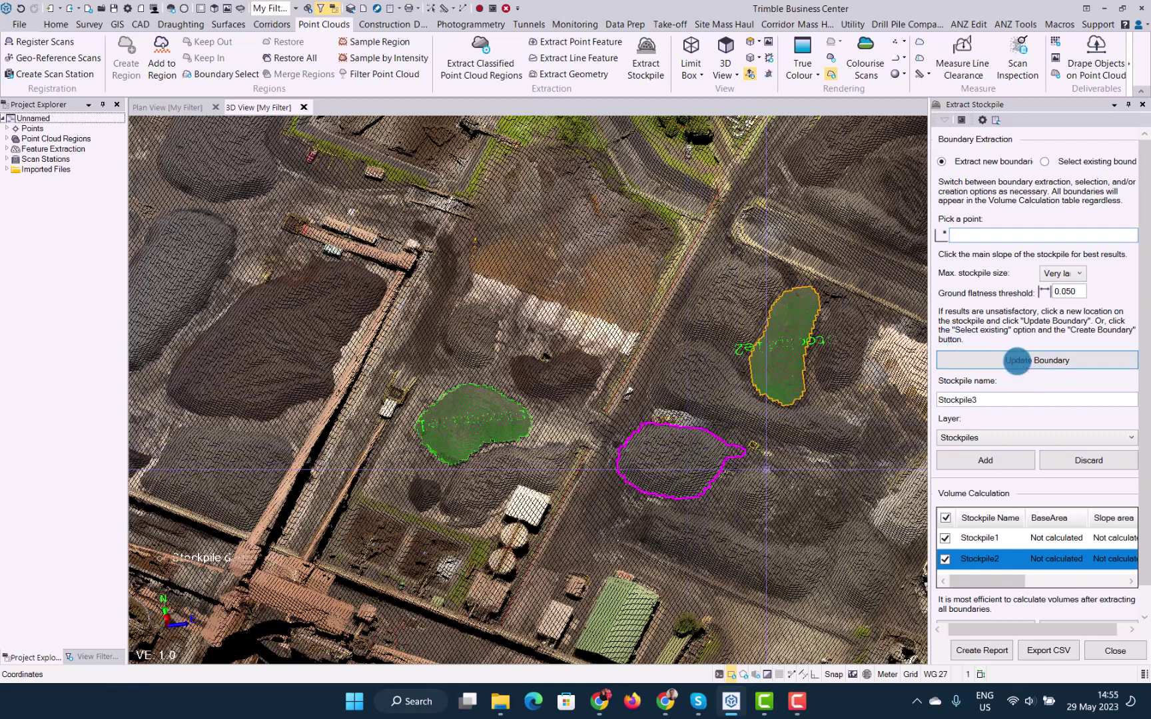
{"action": "left_click", "coordinate": [991, 460]}
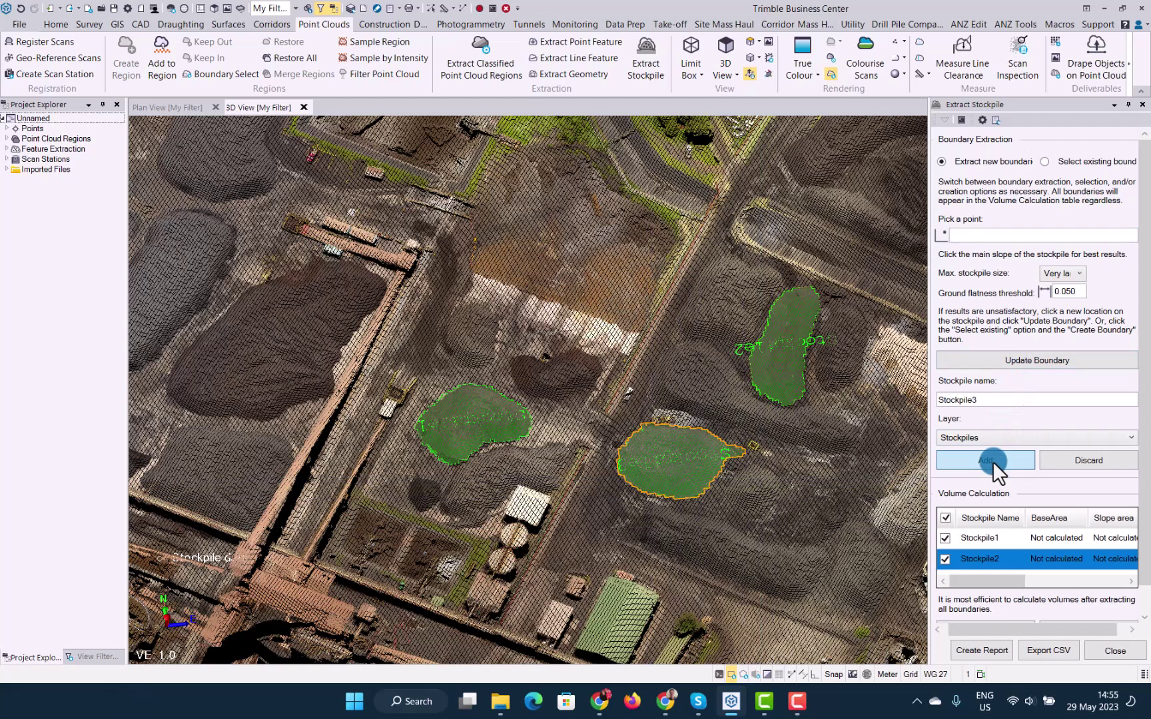
Step: Pick the long lower pile, extract its boundary, and add it as Stockpile4
{"action": "left_click", "coordinate": [979, 236]}
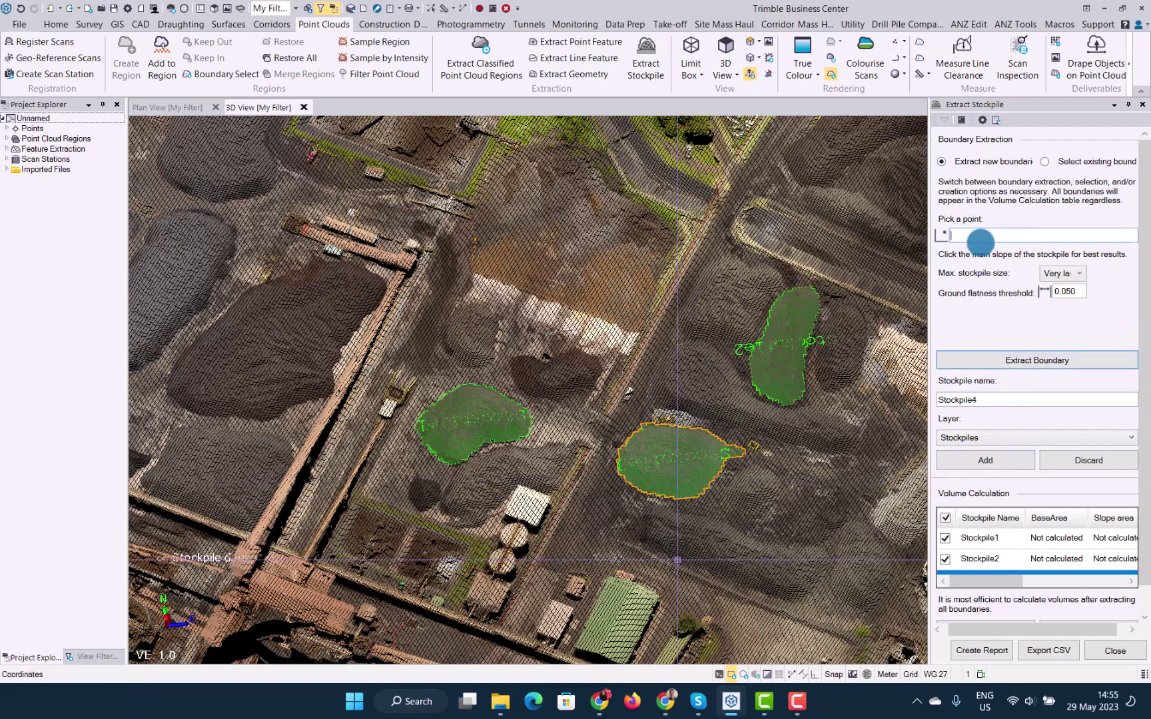
{"action": "left_click", "coordinate": [733, 549]}
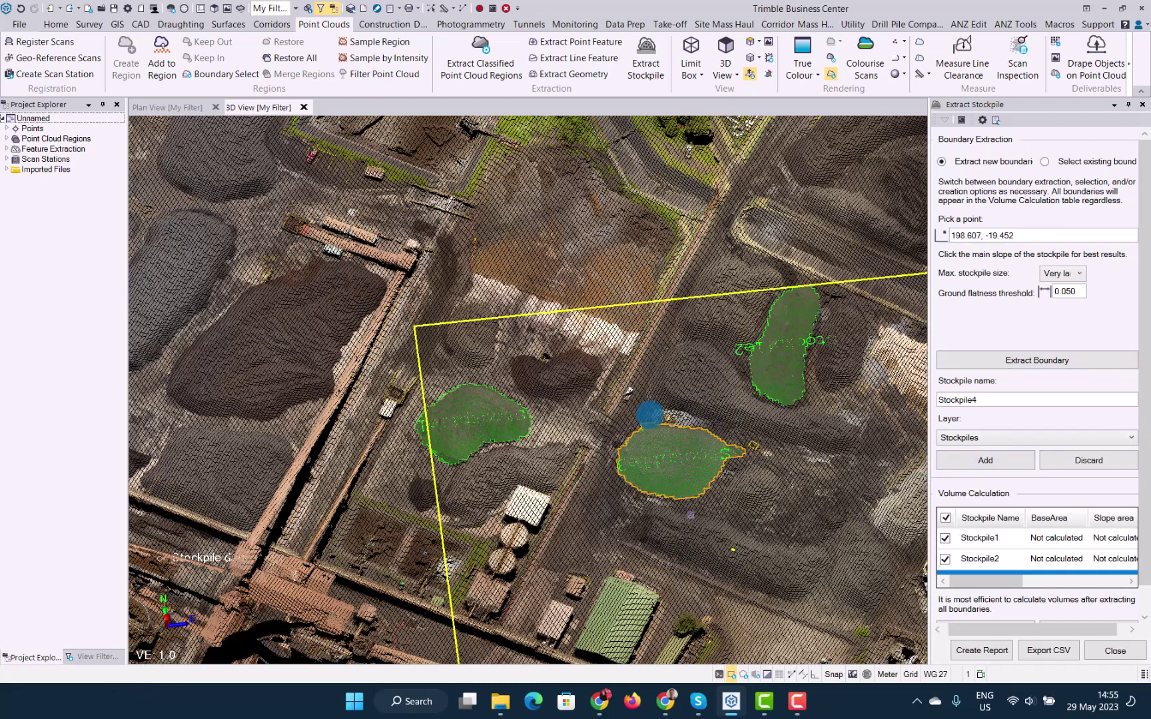
{"action": "left_click", "coordinate": [1011, 363]}
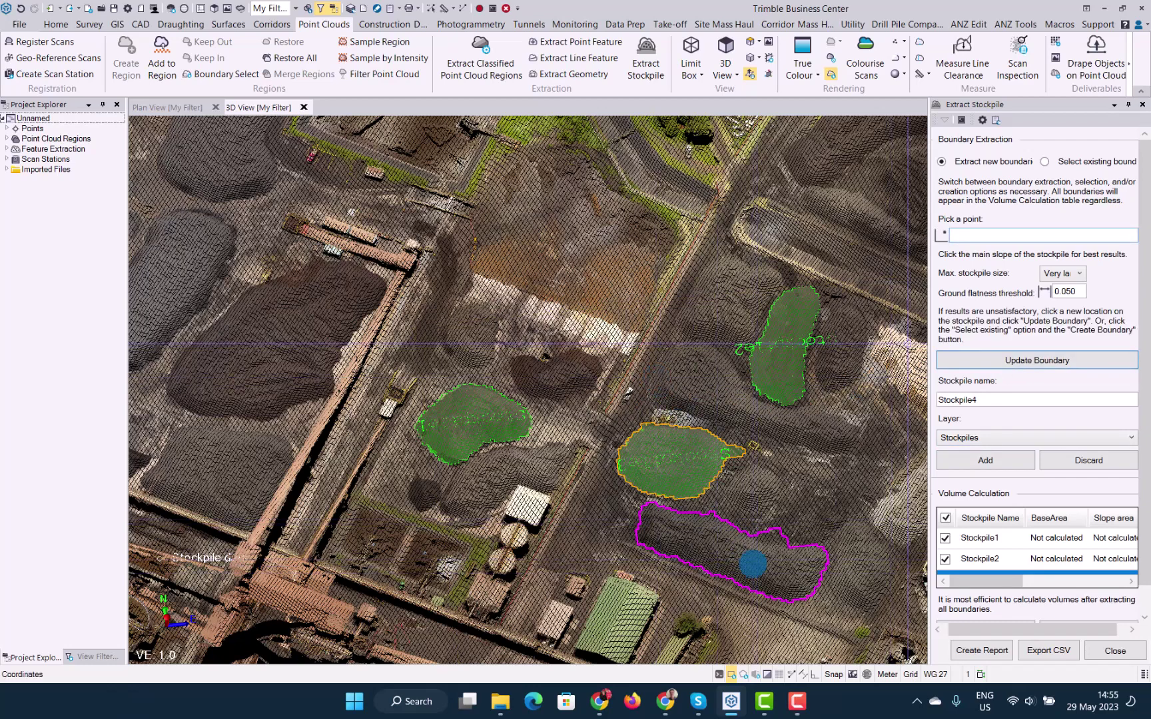
{"action": "left_click", "coordinate": [995, 461]}
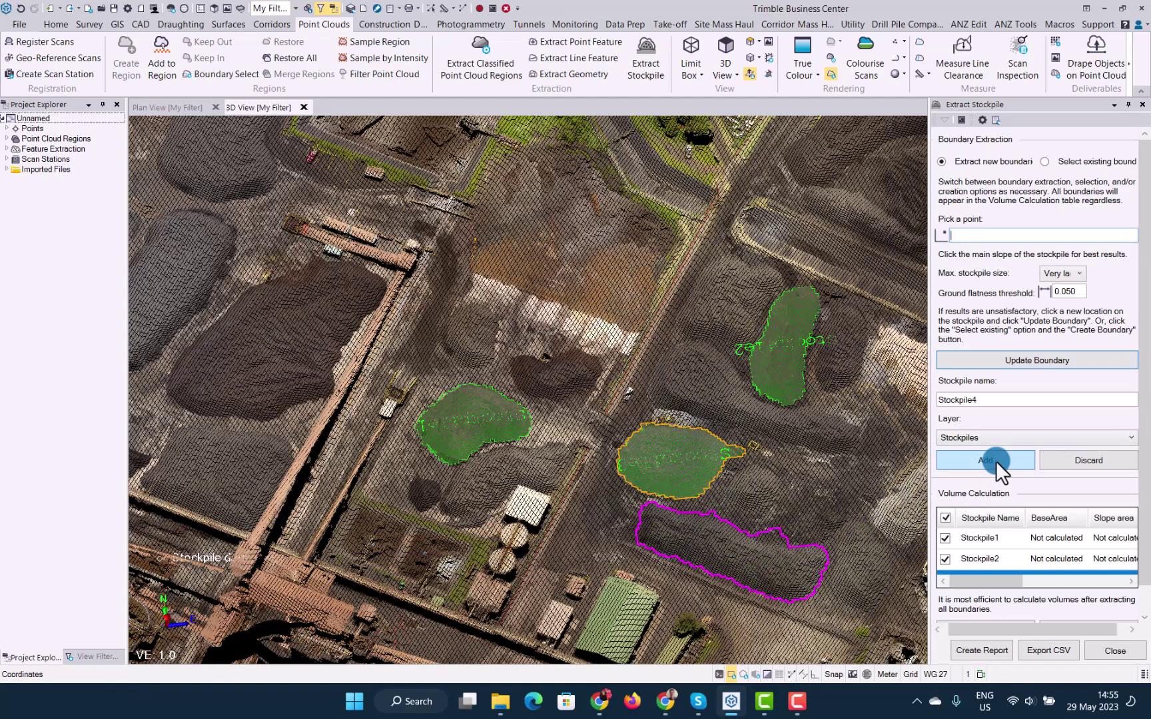
{"action": "middle_click_drag", "start_coordinate": [726, 434], "coordinate": [682, 360]}
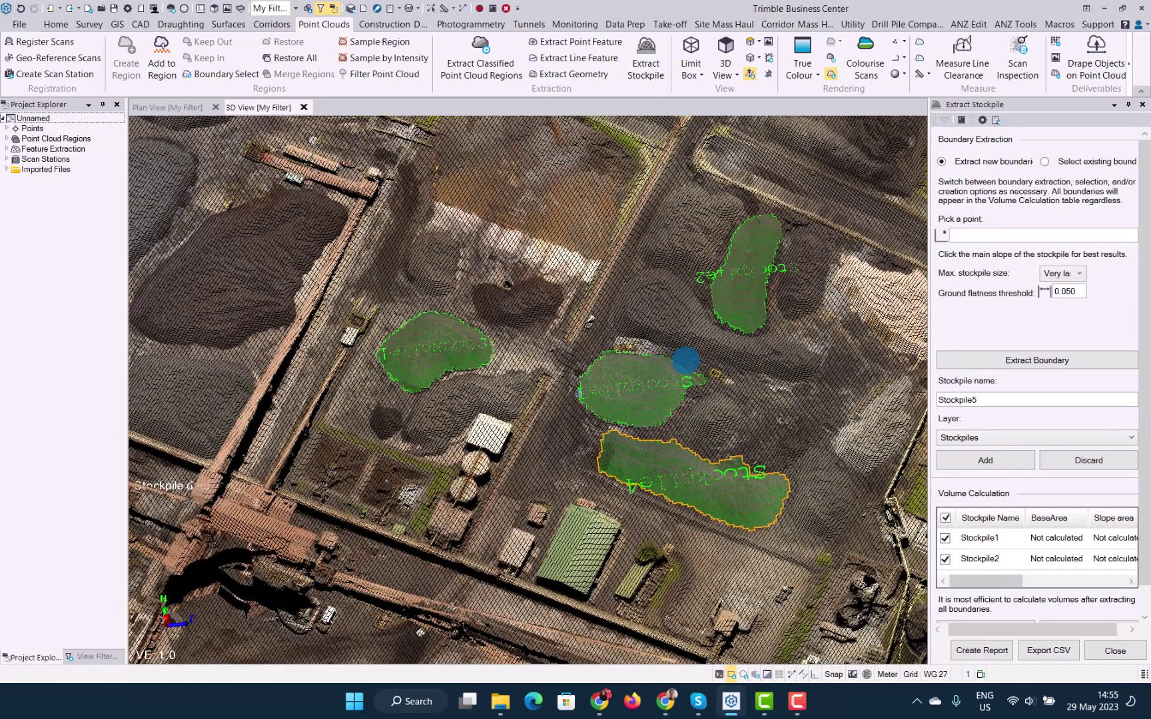
{"action": "middle_click_drag", "start_coordinate": [834, 400], "coordinate": [828, 437]}
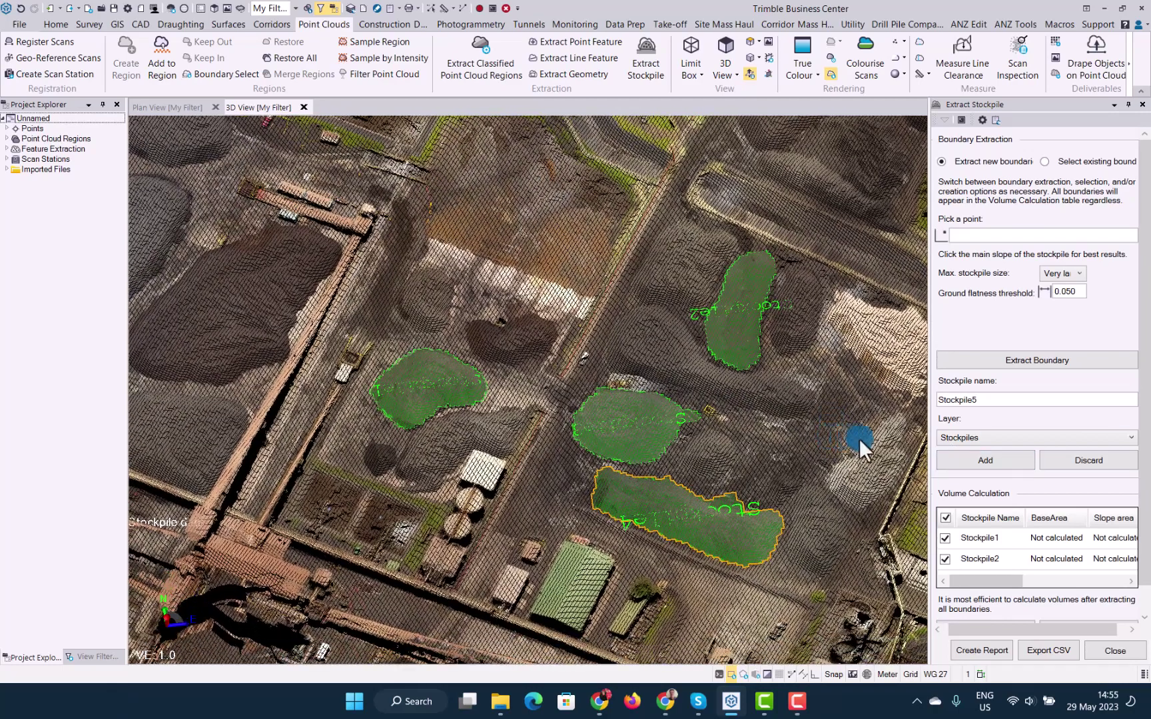
{"action": "left_click_drag", "start_coordinate": [1140, 440], "coordinate": [1144, 548]}
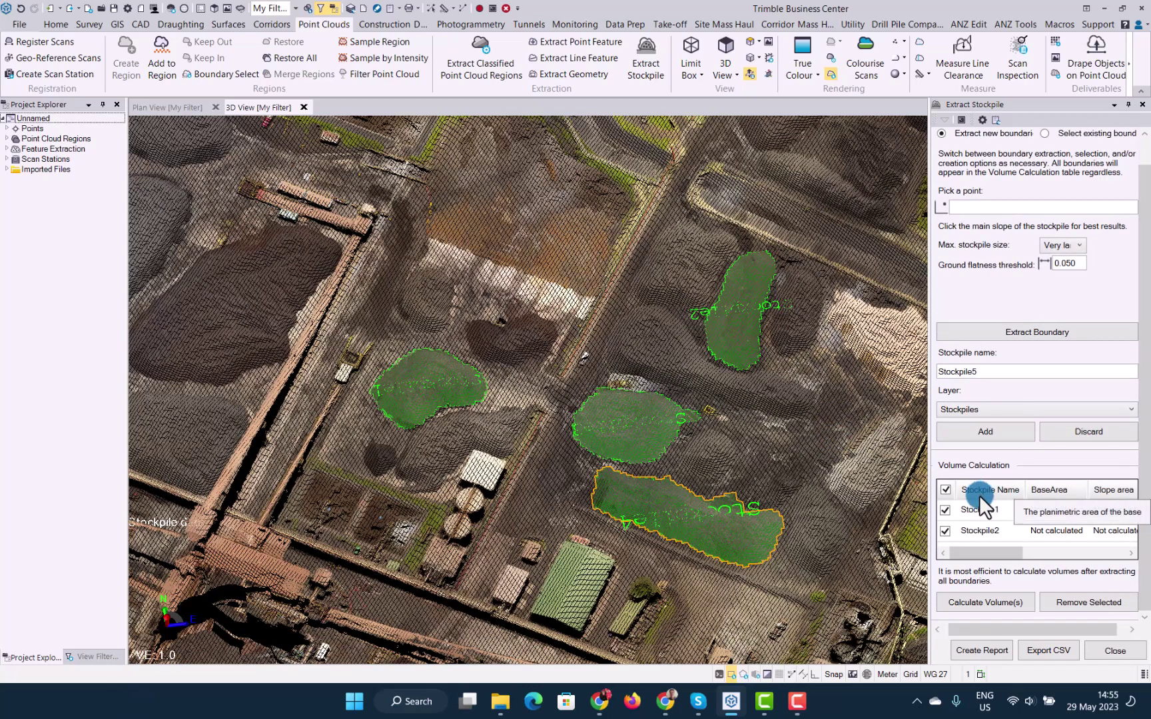
{"action": "left_click_drag", "start_coordinate": [984, 556], "coordinate": [942, 549]}
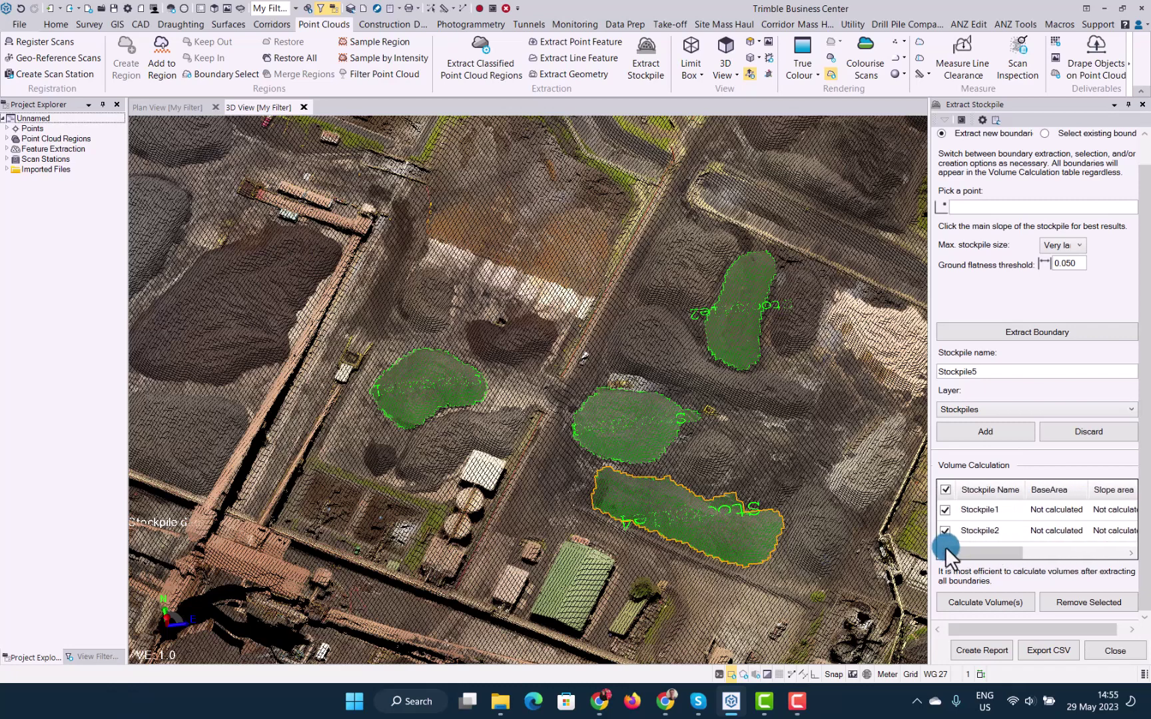
{"action": "scroll", "coordinate": [1014, 511], "scroll_direction": "down", "scroll_amount": 2}
{"action": "scroll", "coordinate": [1014, 512], "scroll_direction": "up", "scroll_amount": 2}
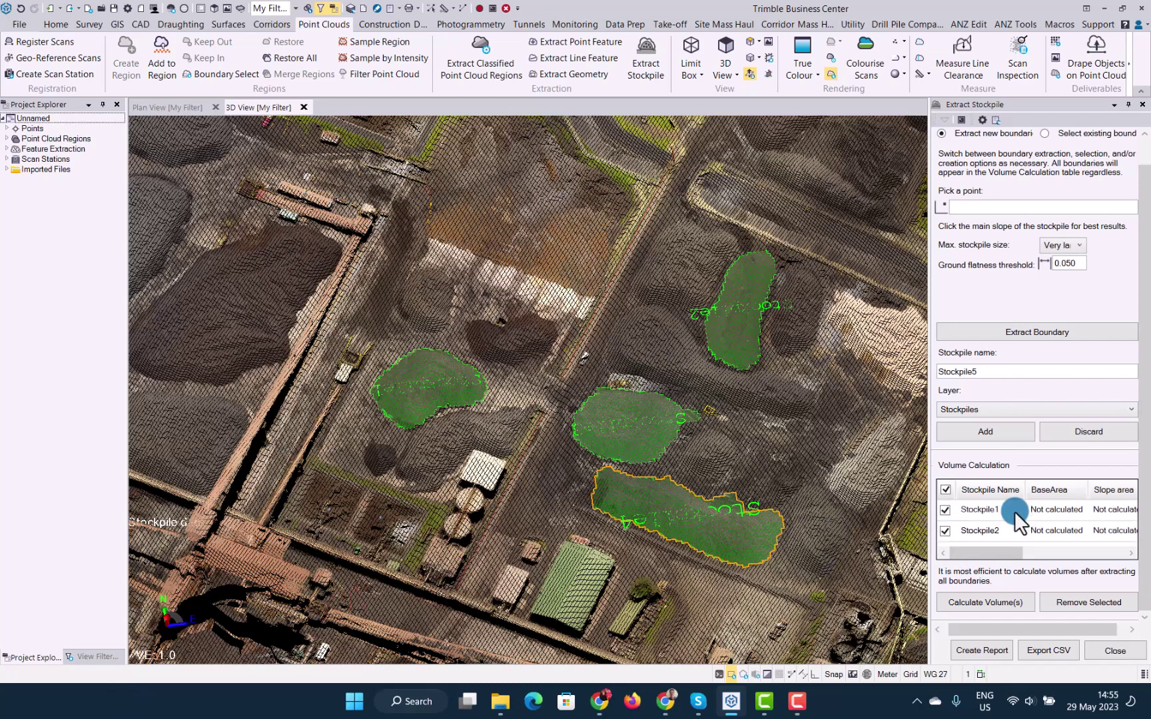
Step: Calculate all four stockpile volumes and check the table, e.g. Stockpile2 at 1115.7 m³
{"action": "left_click", "coordinate": [997, 600]}
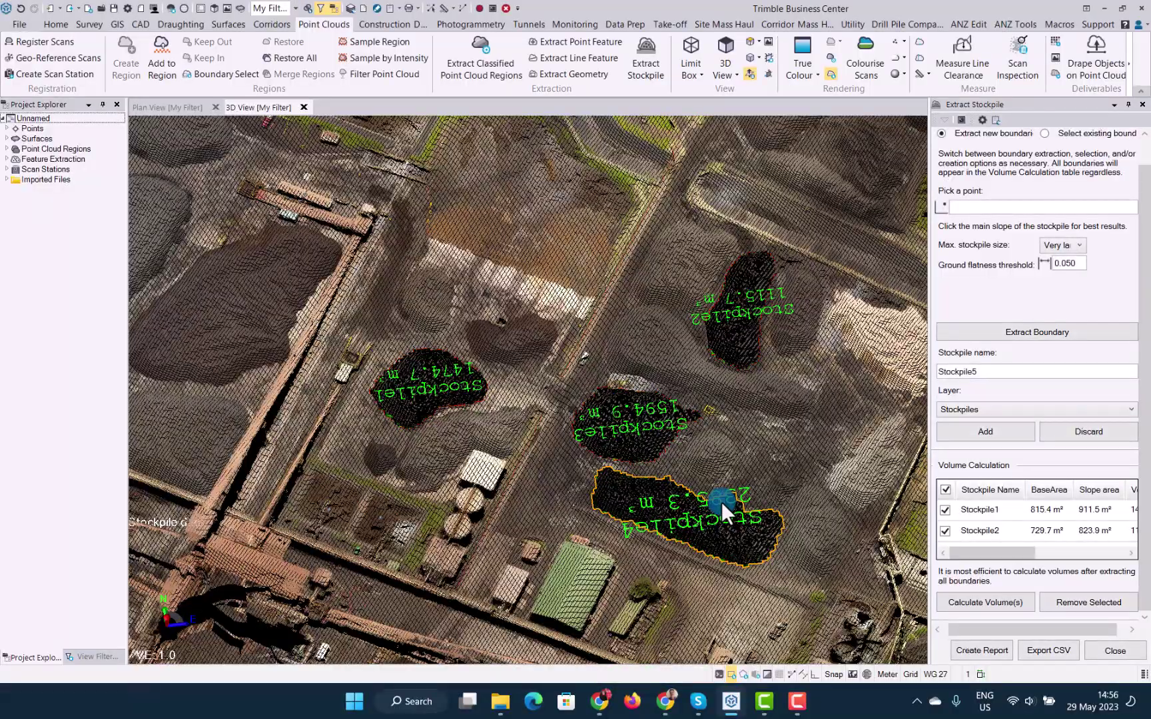
{"action": "middle_click_drag", "start_coordinate": [721, 500], "coordinate": [552, 324]}
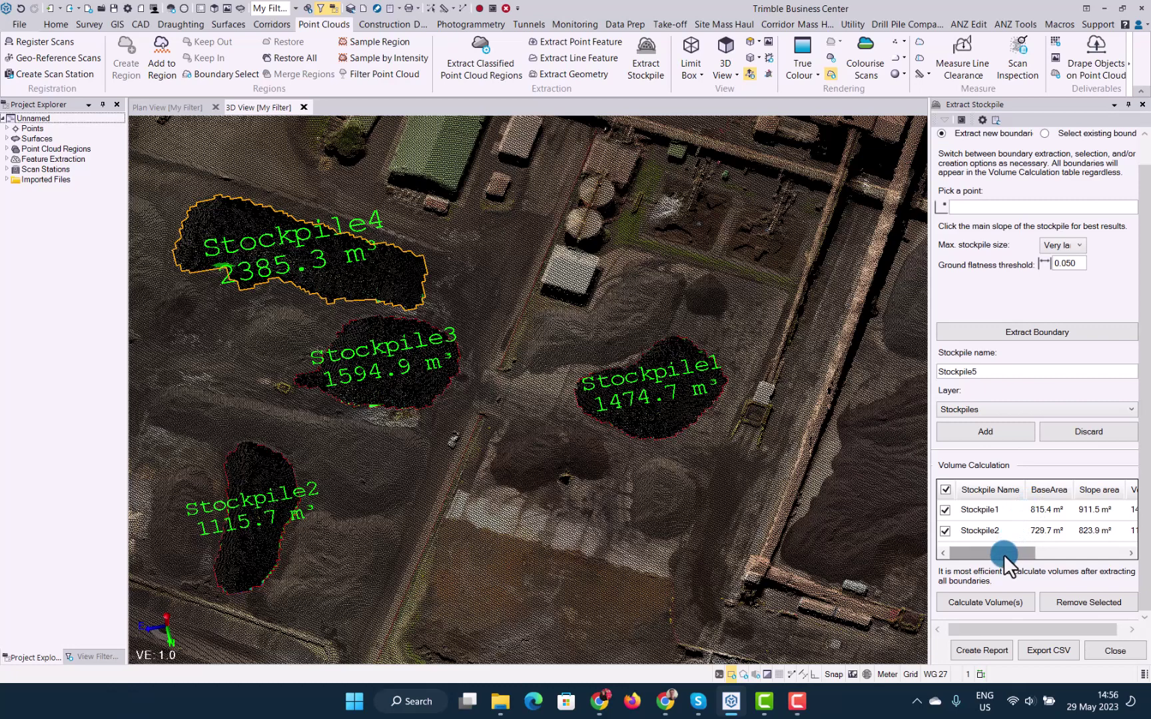
{"action": "left_click_drag", "start_coordinate": [1004, 554], "coordinate": [971, 560]}
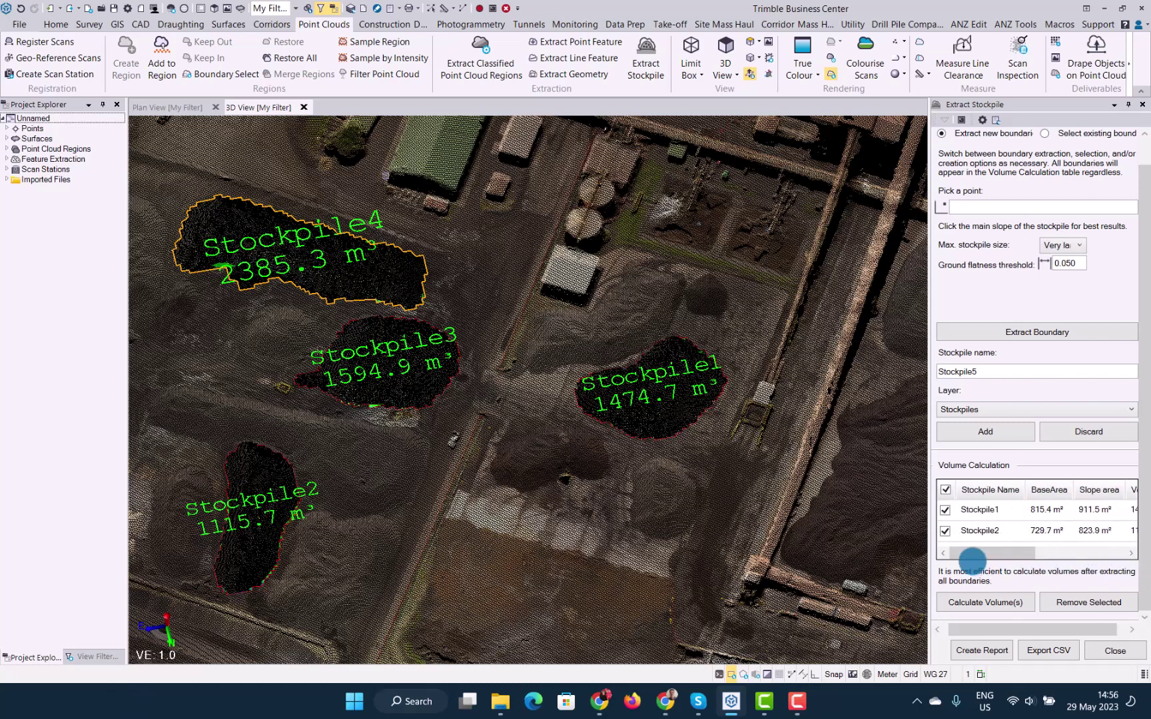
Step: Expand Feature Extraction > Stockpile > Stockpile1 in Project Explorer to reveal its initial and final surfaces
{"action": "left_click", "coordinate": [6, 160]}
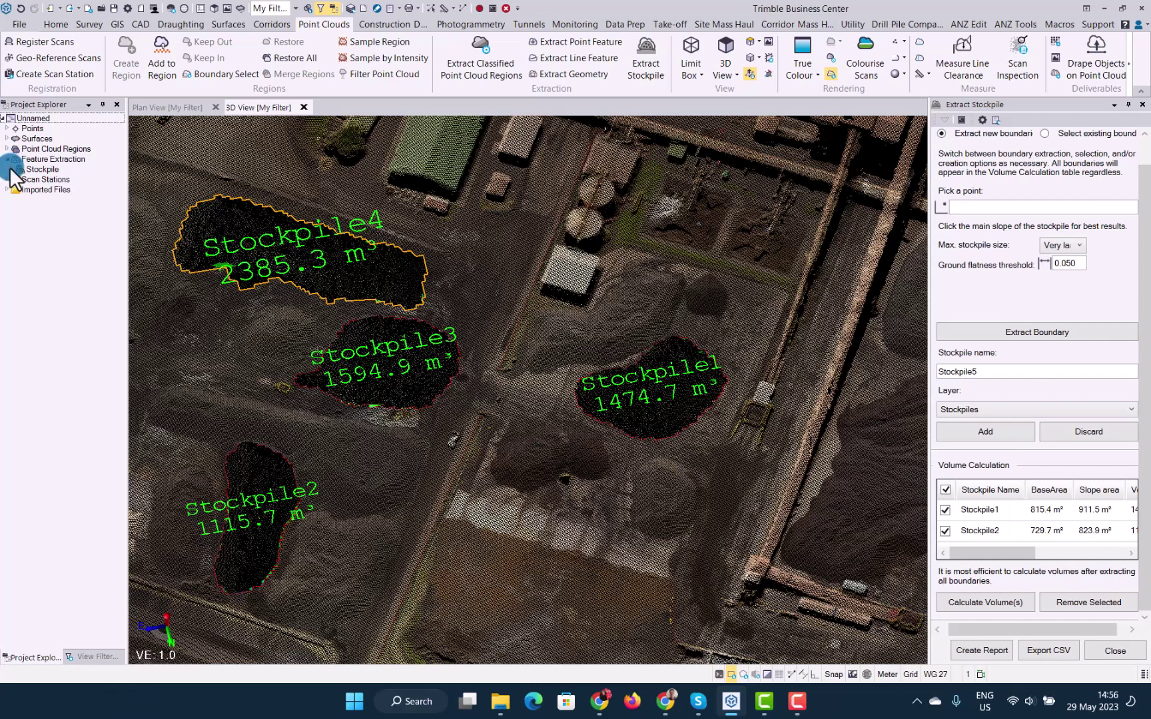
{"action": "left_click", "coordinate": [11, 170]}
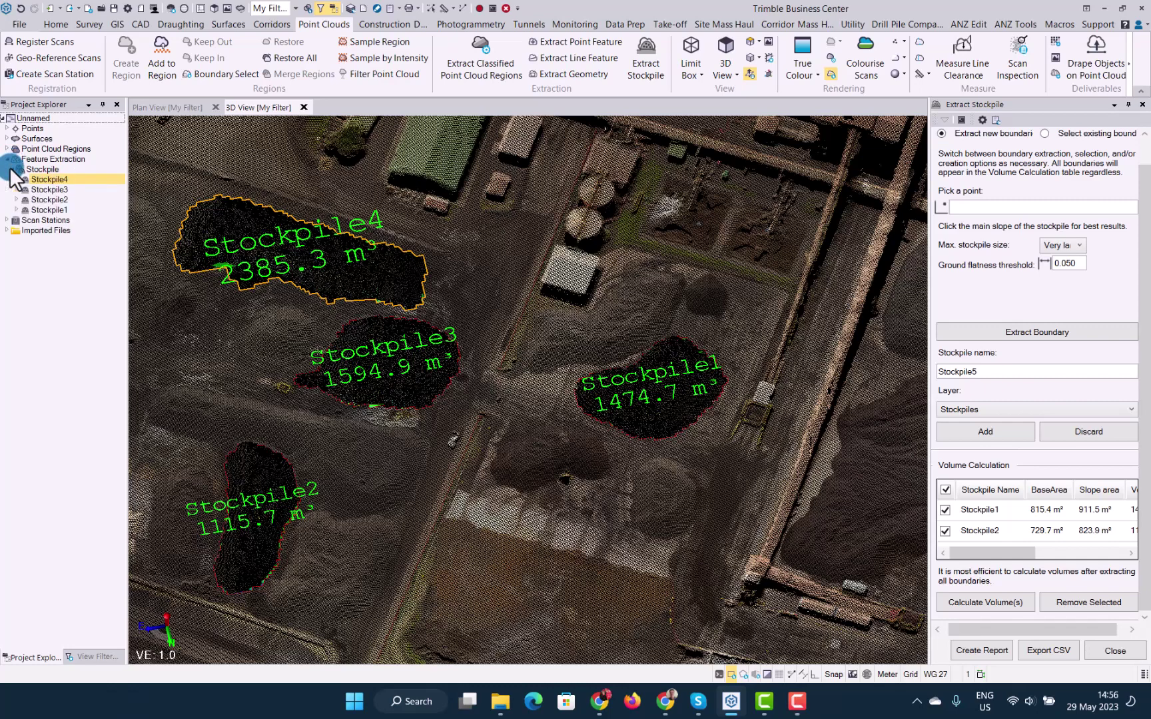
{"action": "left_click", "coordinate": [17, 210]}
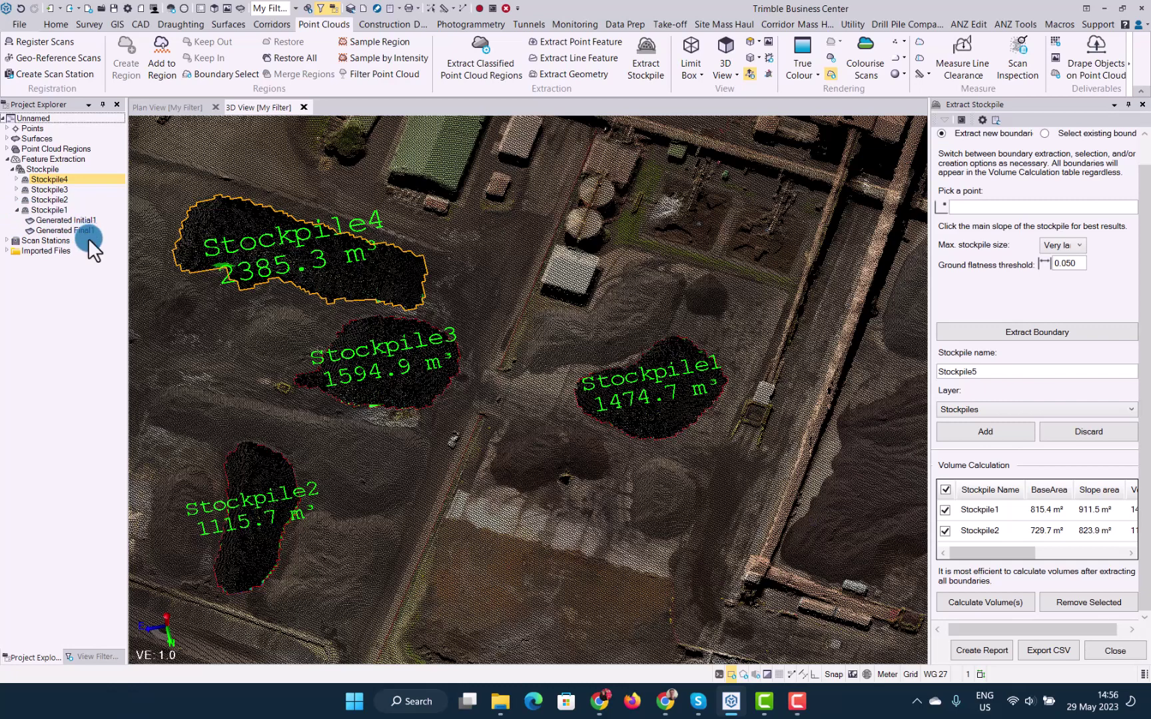
Step: In the view filter, hide all generated surfaces and briefly inspect Stockpile1's Generated Initial1 surface
{"action": "left_click", "coordinate": [91, 657]}
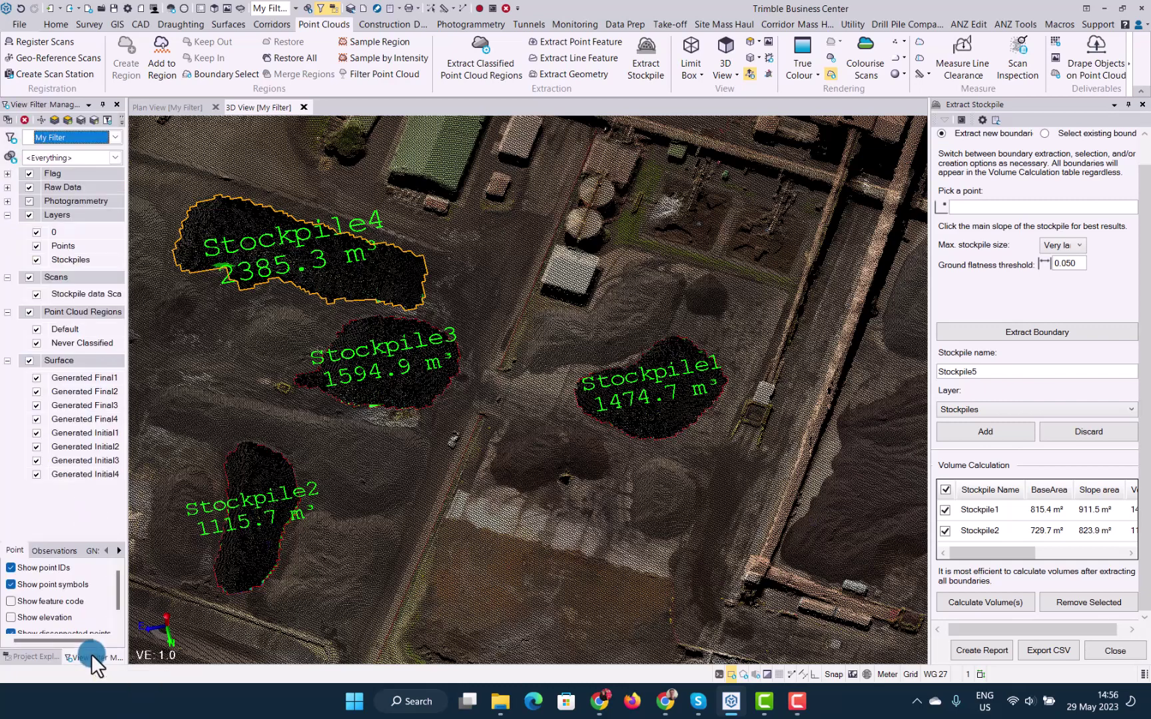
{"action": "left_click", "coordinate": [29, 360]}
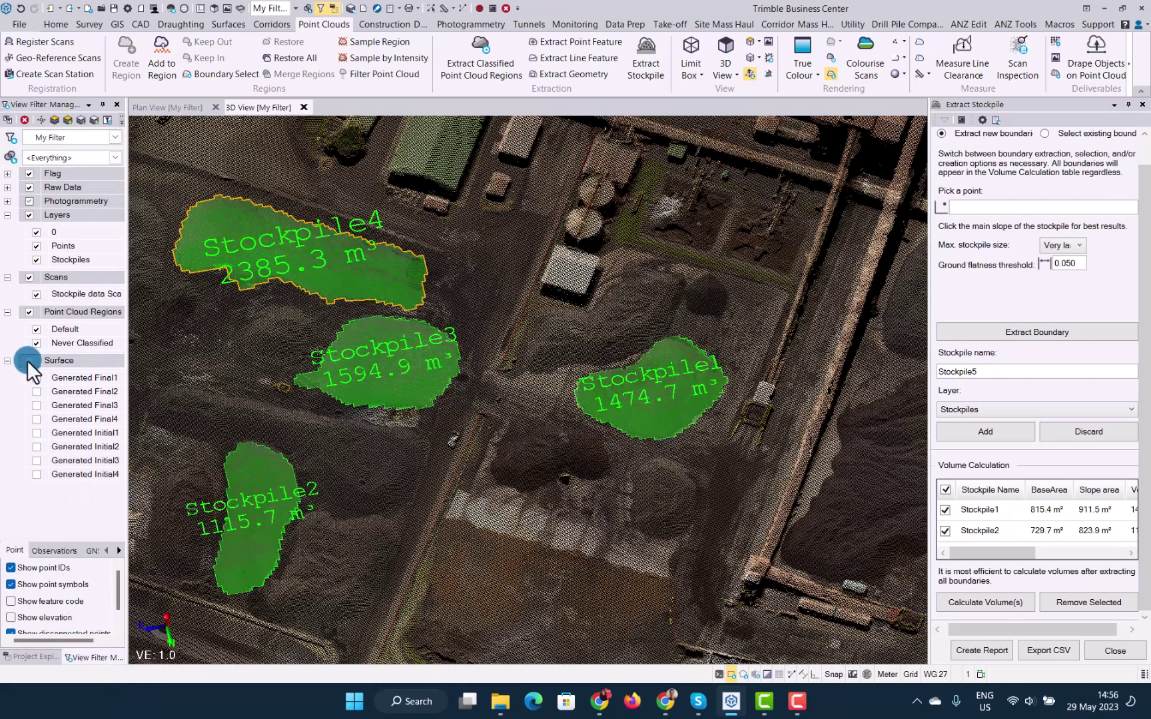
{"action": "left_click", "coordinate": [37, 432]}
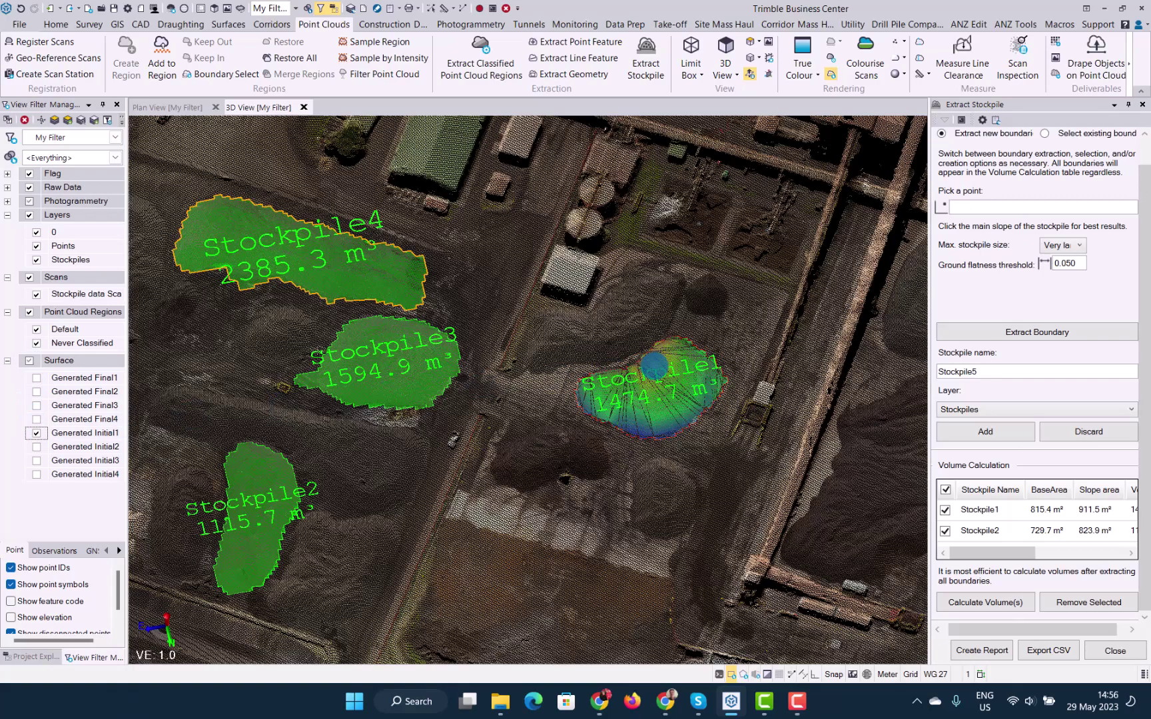
{"action": "scroll", "coordinate": [654, 365], "scroll_direction": "up", "scroll_amount": 5}
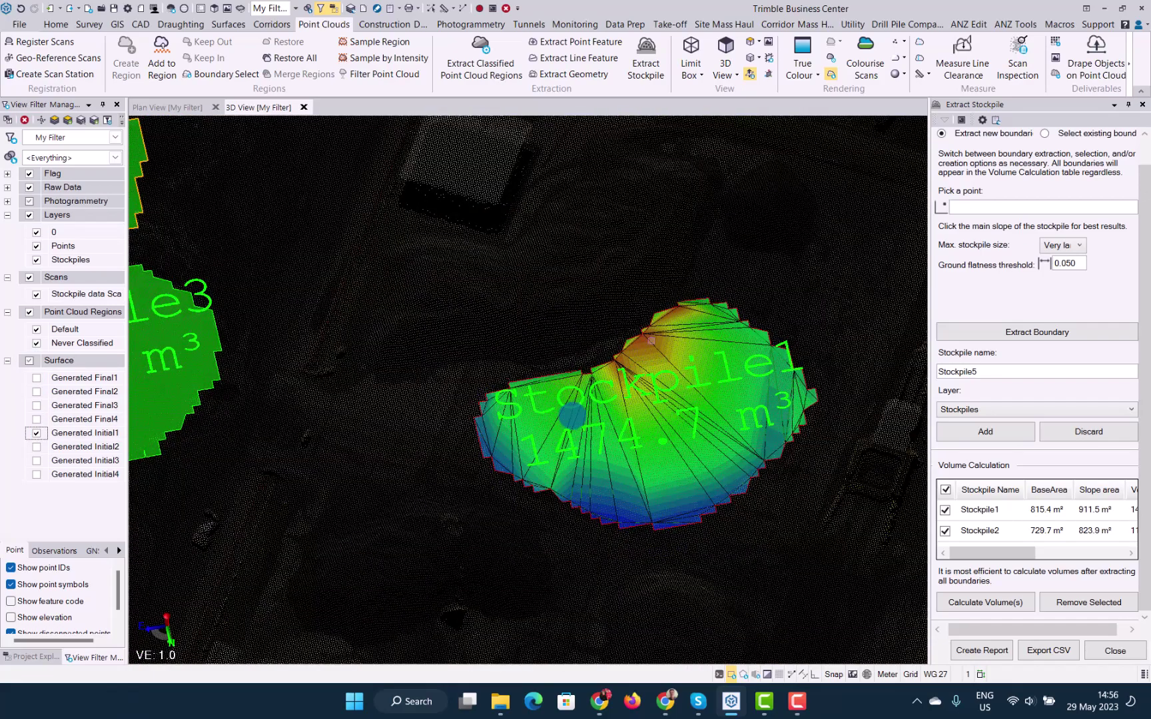
{"action": "scroll", "coordinate": [572, 416], "scroll_direction": "down", "scroll_amount": 3}
{"action": "scroll", "coordinate": [570, 417], "scroll_direction": "down", "scroll_amount": 1}
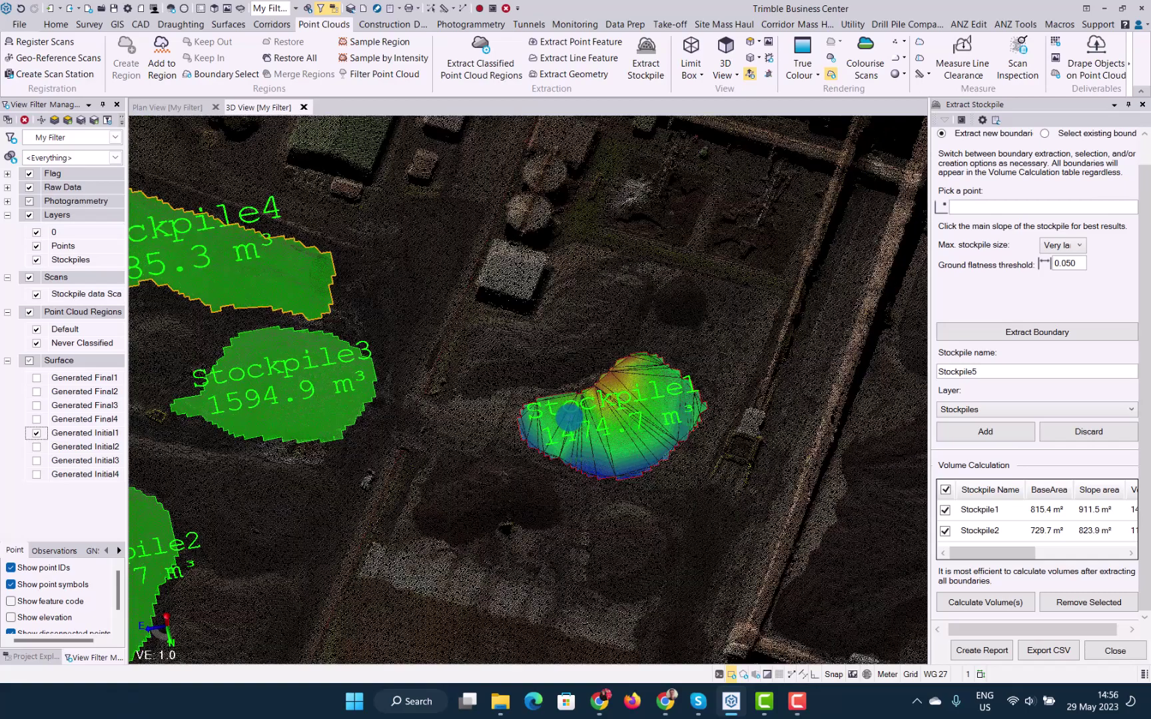
{"action": "left_click", "coordinate": [37, 433]}
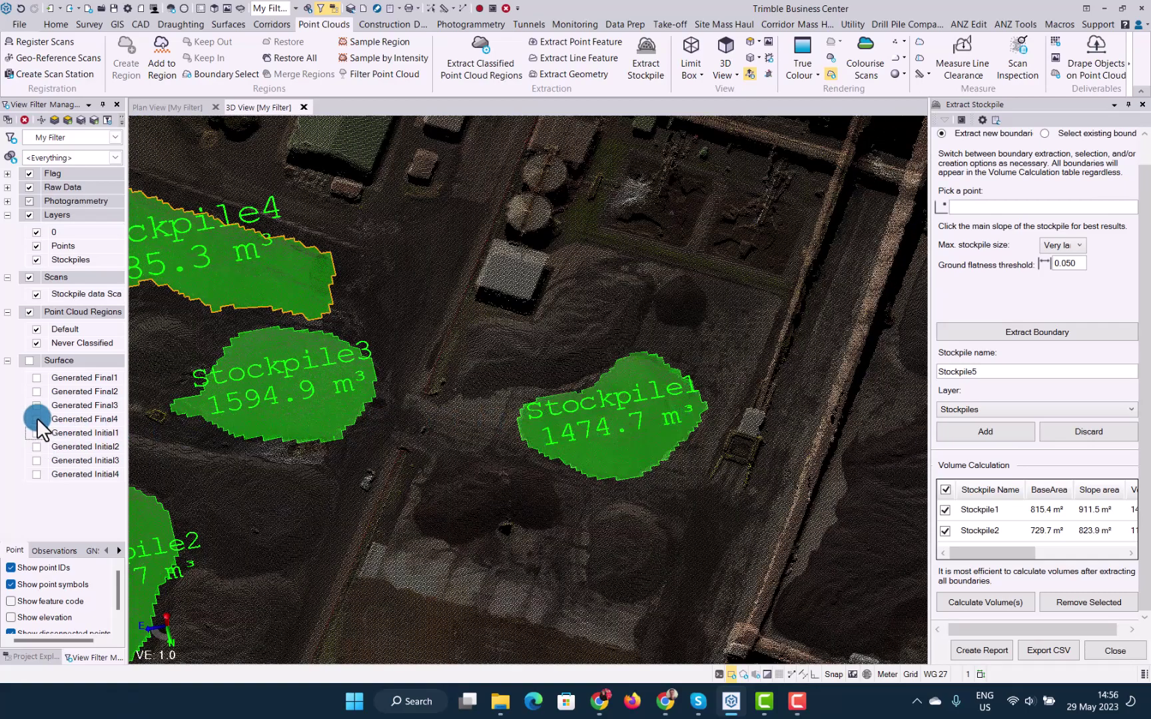
Step: Show Stockpile1's Generated Final1 surface and tilt the view to inspect it over the pile
{"action": "left_click", "coordinate": [37, 378]}
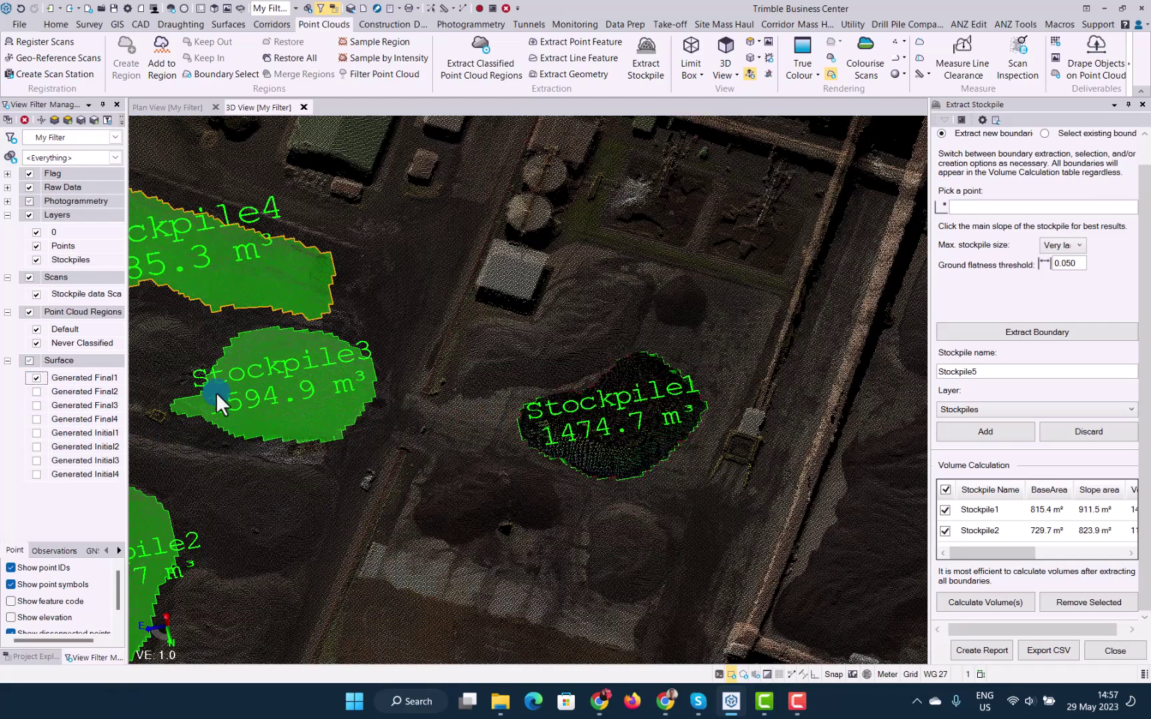
{"action": "scroll", "coordinate": [604, 421], "scroll_direction": "up", "scroll_amount": 2}
{"action": "scroll", "coordinate": [605, 422], "scroll_direction": "up", "scroll_amount": 2}
{"action": "mouse_move", "coordinate": [604, 421]}
{"action": "middle_mouse_down"}
{"action": "mouse_move", "coordinate": [657, 380]}
{"action": "mouse_move", "coordinate": [592, 411]}
{"action": "middle_mouse_up"}
{"action": "scroll", "coordinate": [593, 411], "scroll_direction": "down", "scroll_amount": 5}
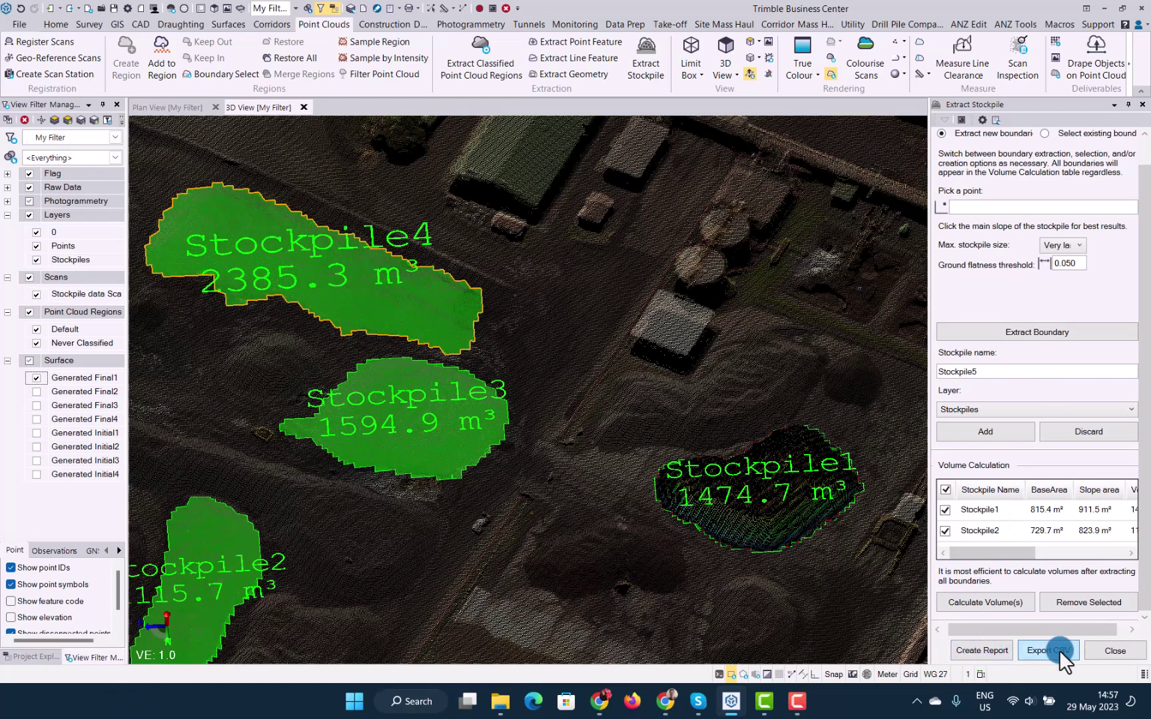
Step: Create the Stockpile Report of all four volumes, then return to the 3D View and reframe all four piles
{"action": "left_click", "coordinate": [980, 650]}
{"action": "left_click", "coordinate": [596, 417]}
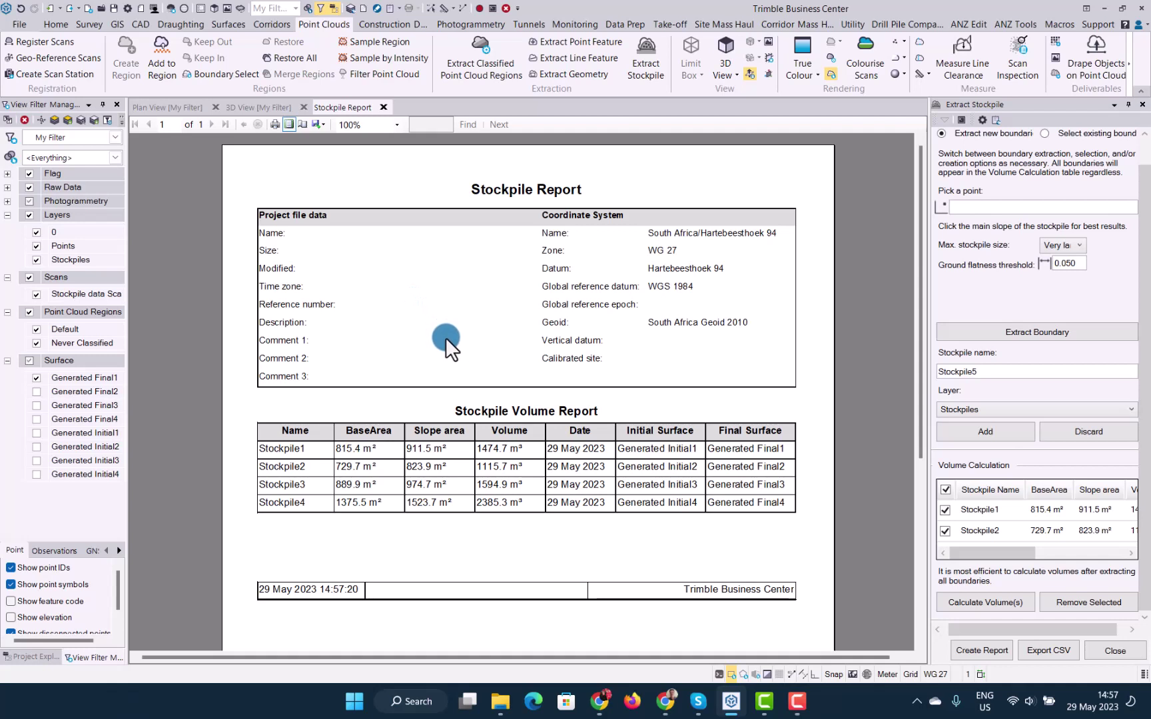
{"action": "left_click", "coordinate": [247, 106]}
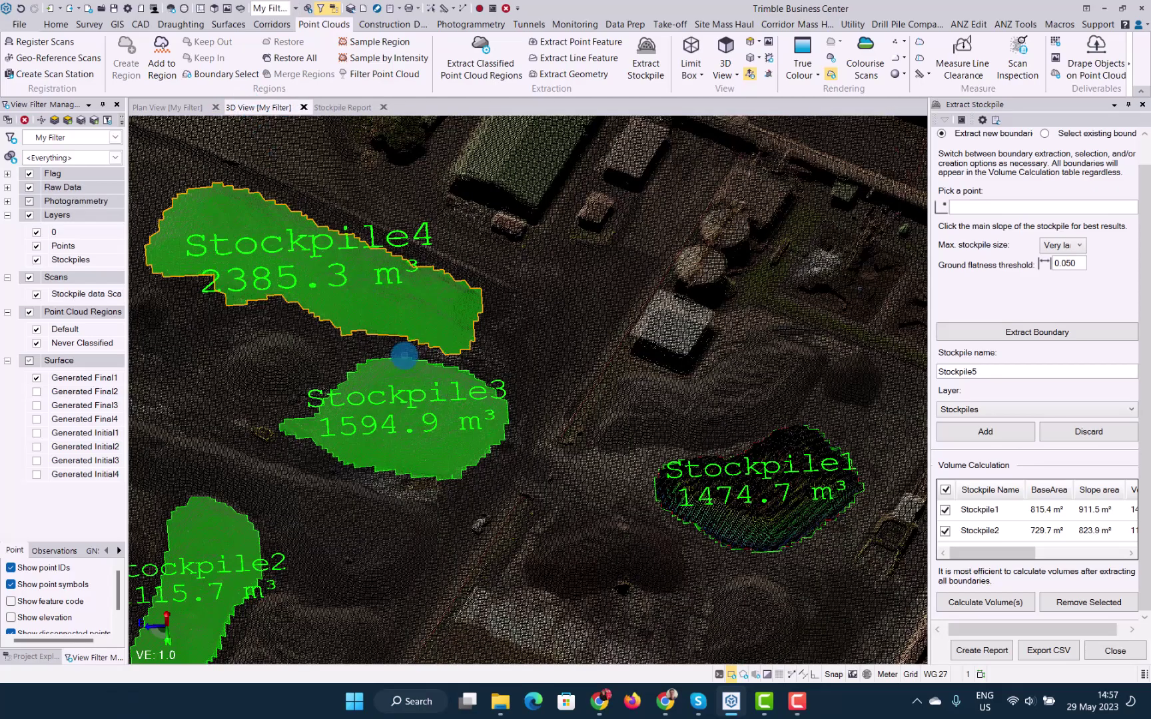
{"action": "scroll", "coordinate": [404, 356], "scroll_direction": "down", "scroll_amount": 3}
{"action": "middle_click_drag", "start_coordinate": [522, 398], "coordinate": [568, 396]}
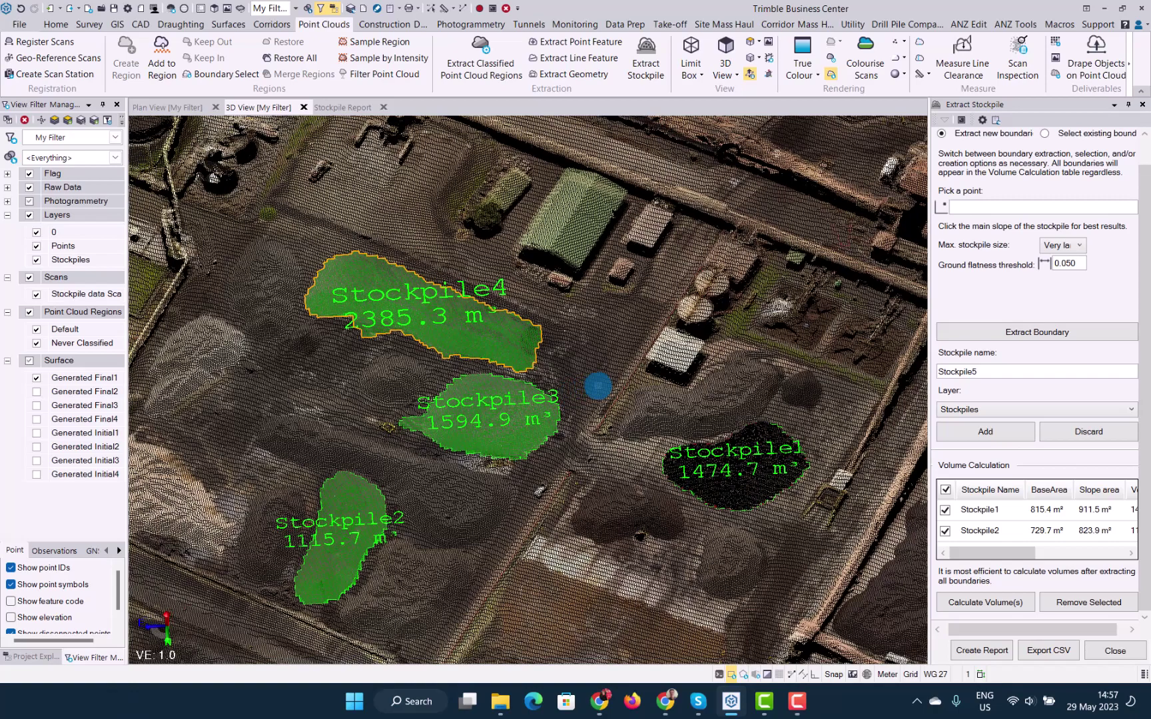